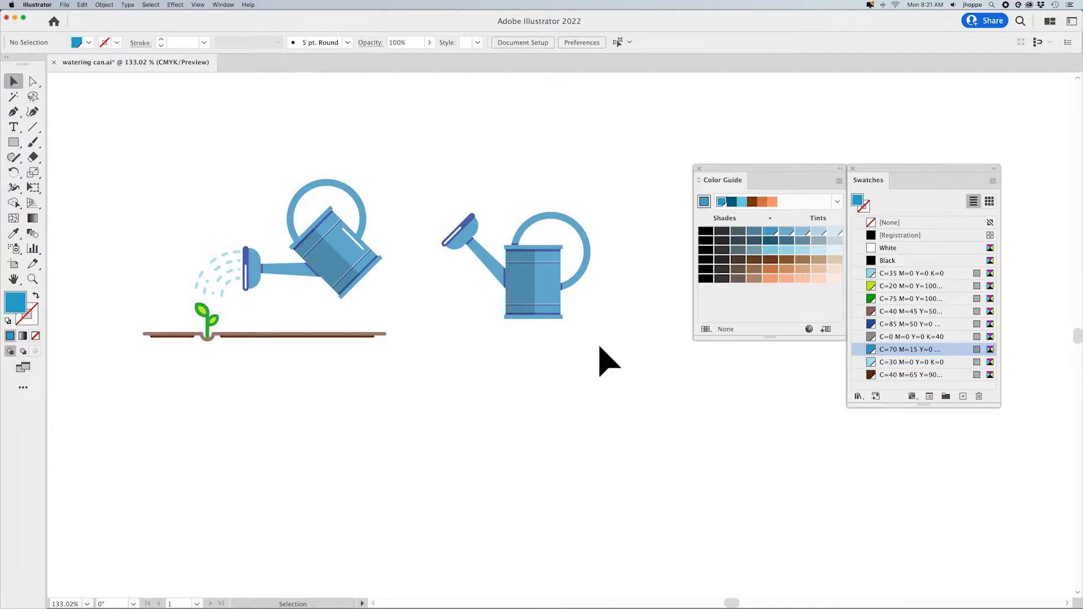
- Move the Color Guide panel away from the Swatches panel, closer to the watering can artwork
click(221, 5)
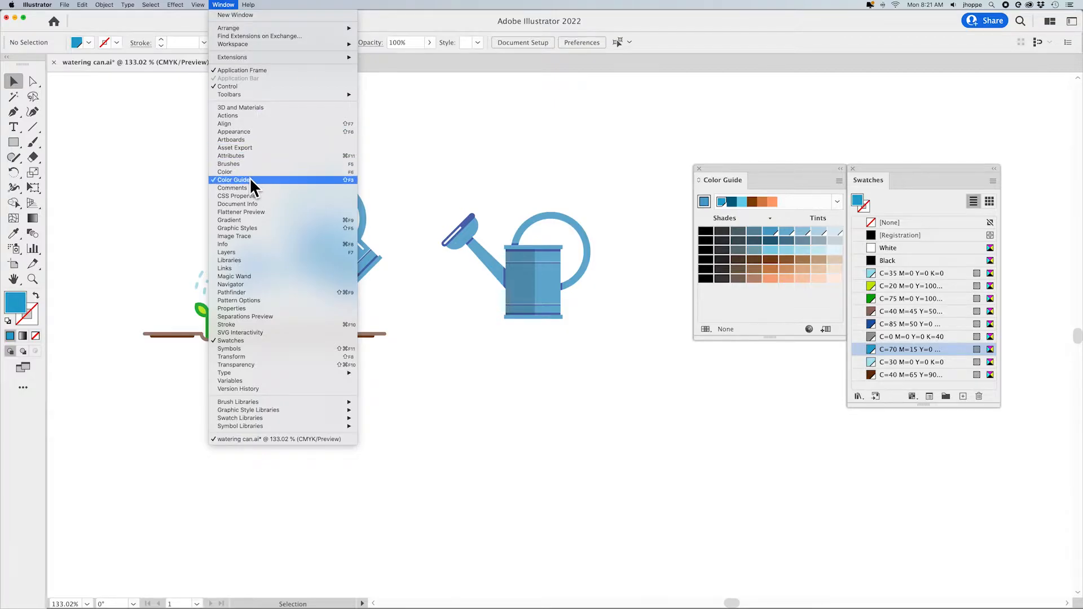
click(236, 5)
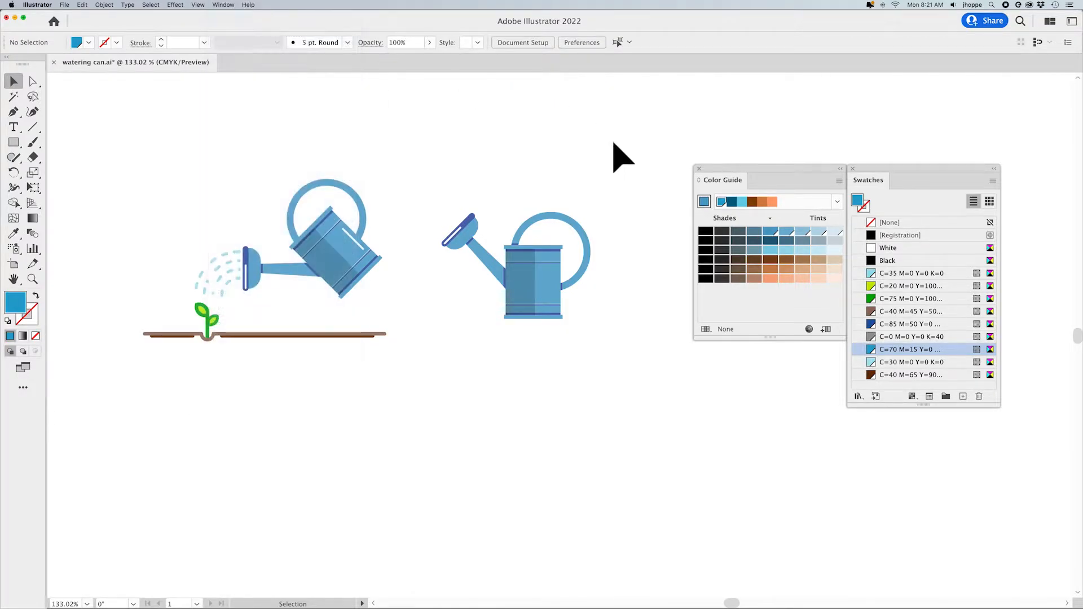
drag(723, 167, 695, 167)
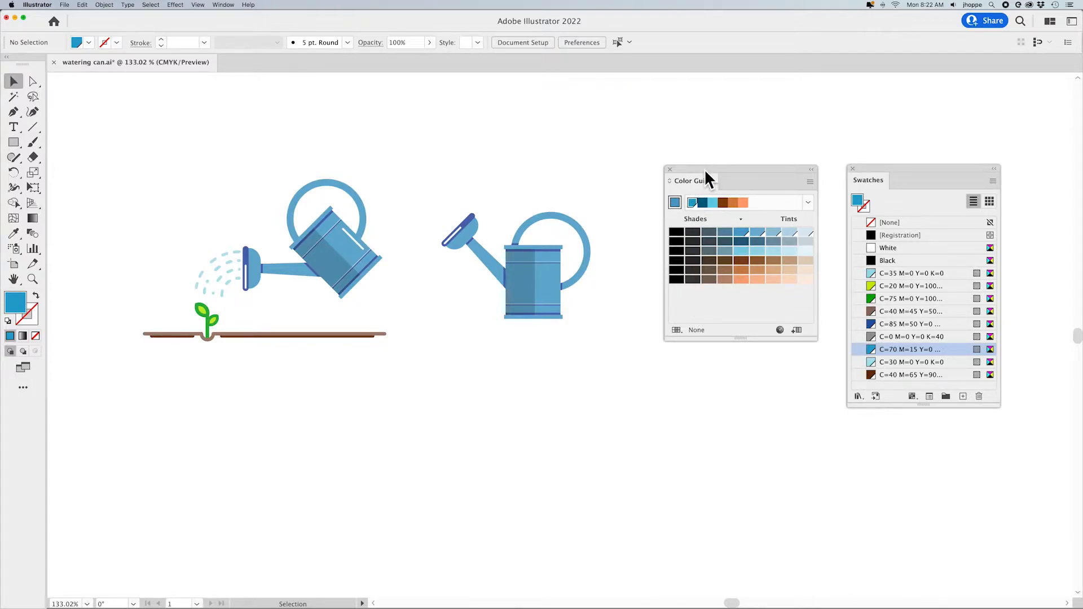
drag(742, 164, 744, 167)
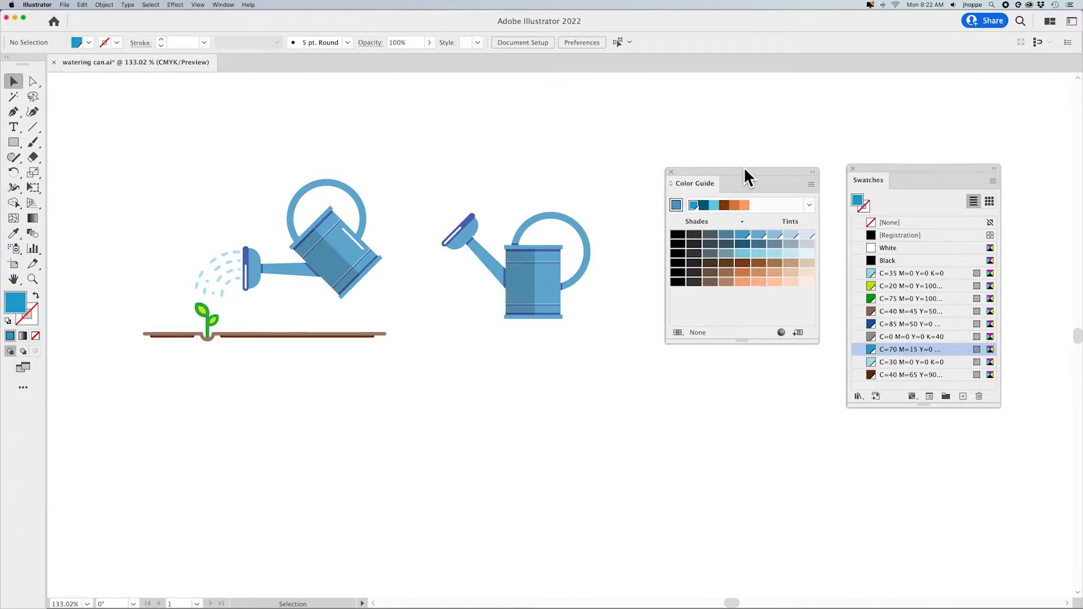
- Choose the green C=75 M=0 Y=100 swatch as base color and place the Swatches panel right beside the Color Guide panel
click(902, 299)
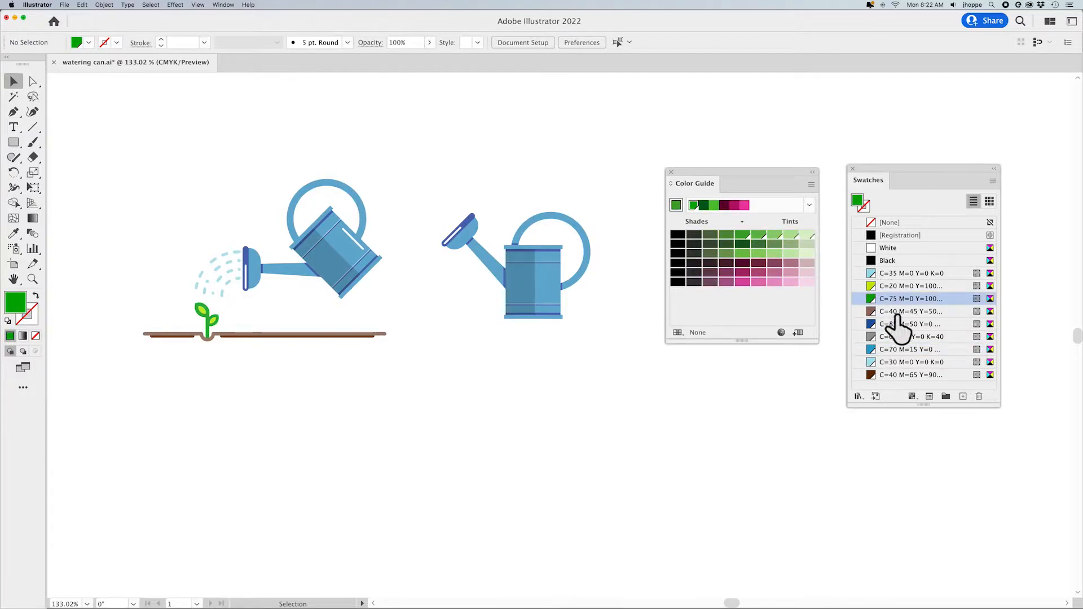
click(993, 181)
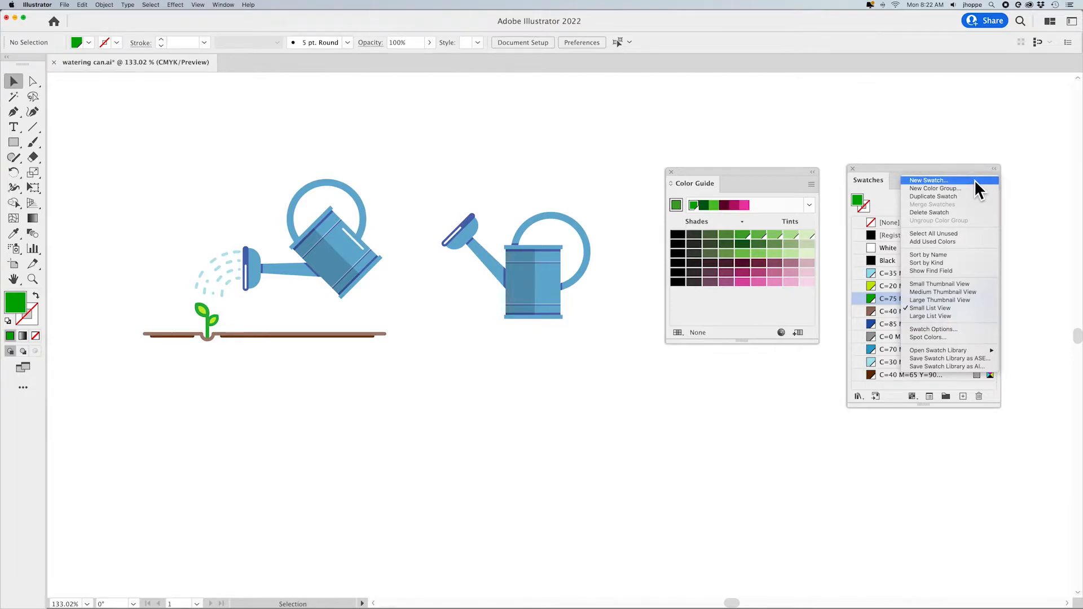
click(968, 167)
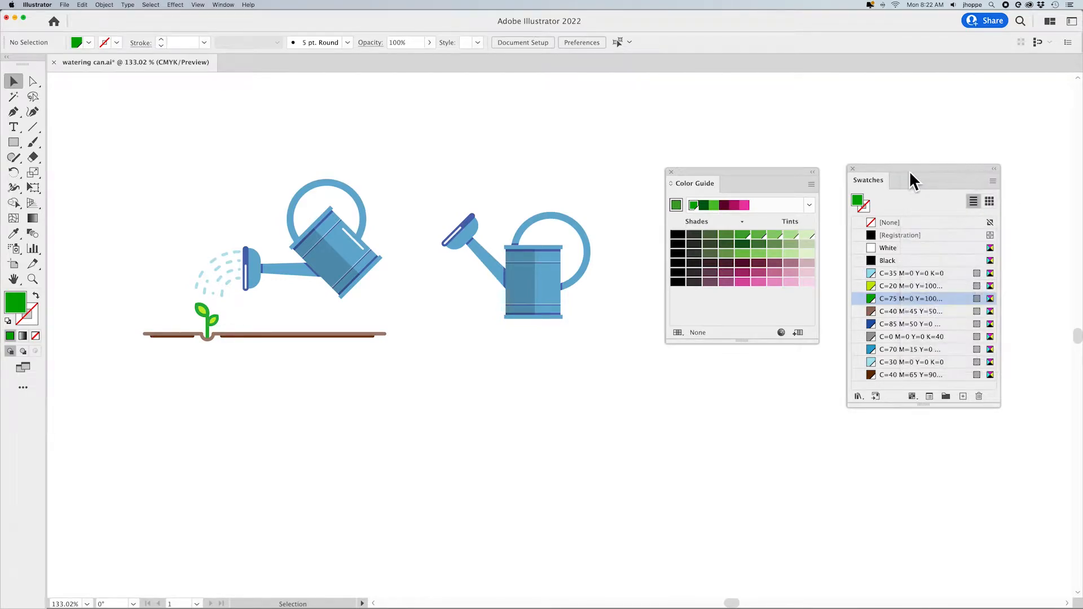
drag(909, 169, 879, 177)
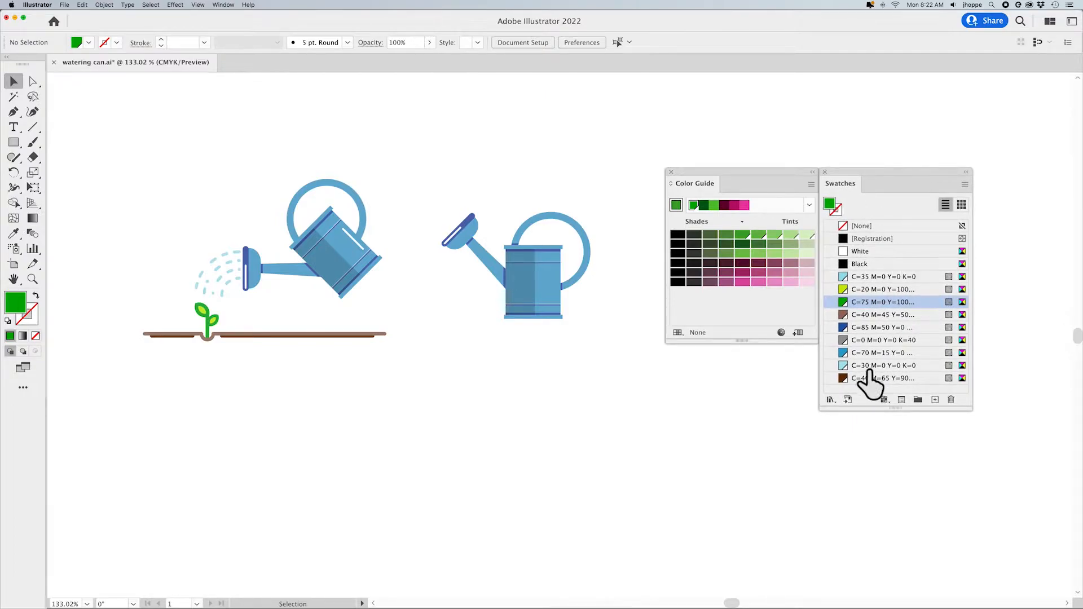
- Set the light blue C=35 M=0 Y=0 K=0 swatch as the Color Guide's base color and apply the Pentagram harmony rule
click(865, 329)
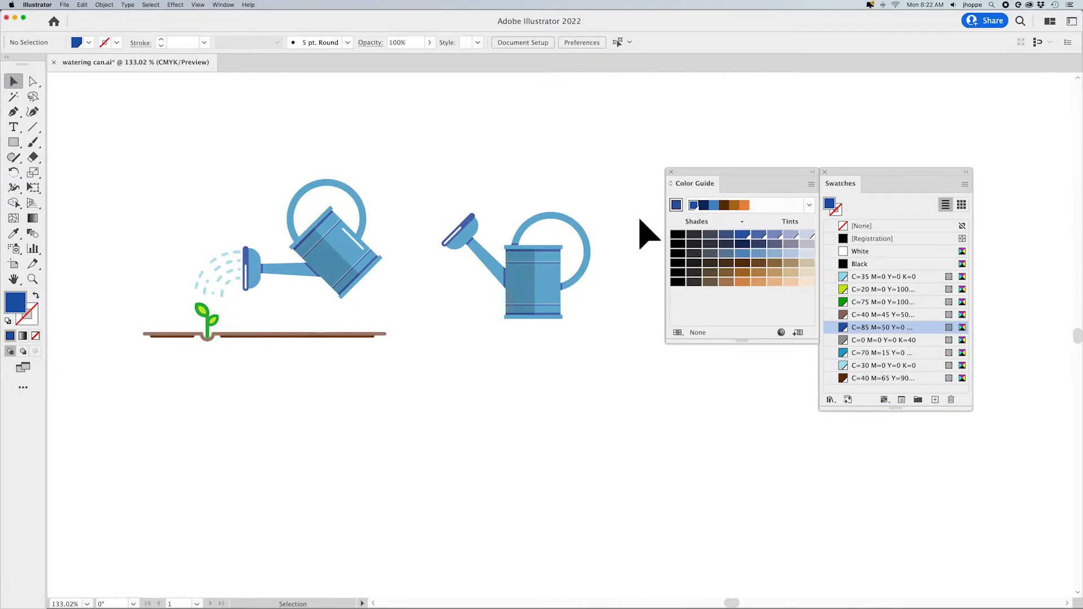
click(860, 277)
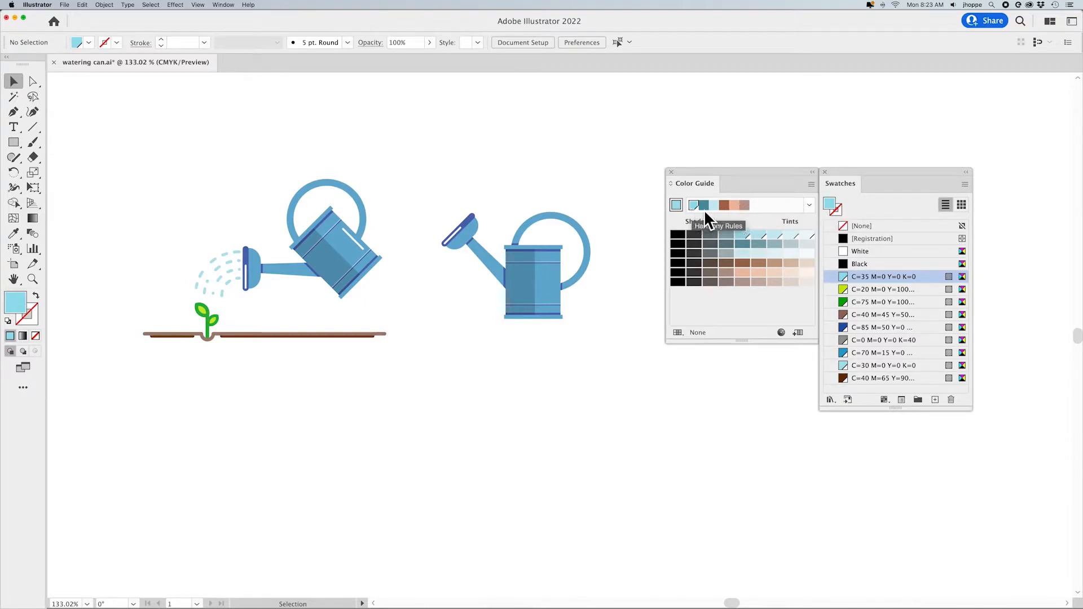
click(810, 205)
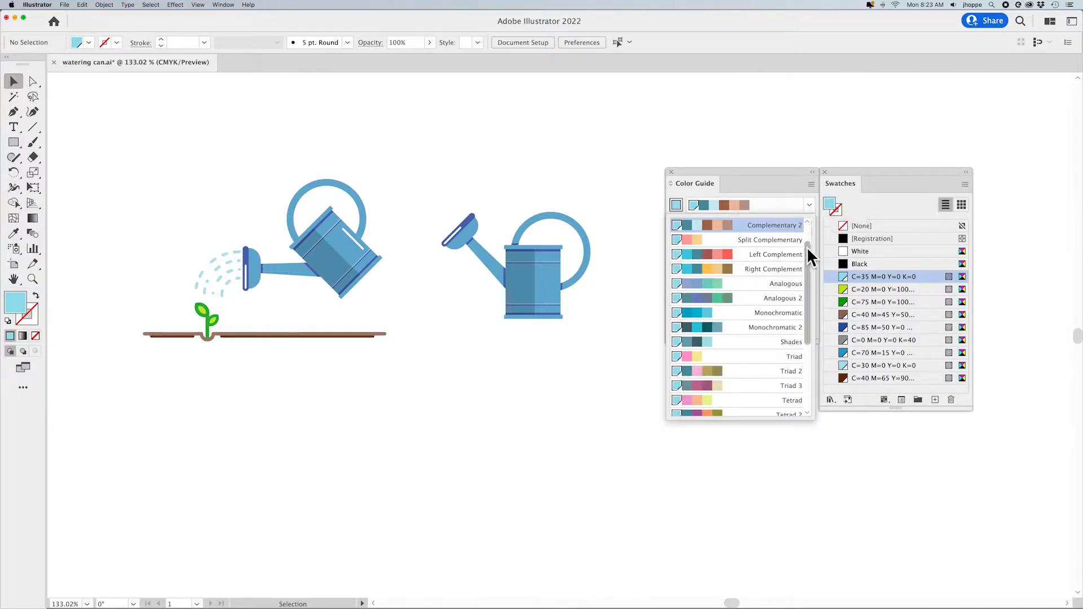
drag(807, 247, 806, 230)
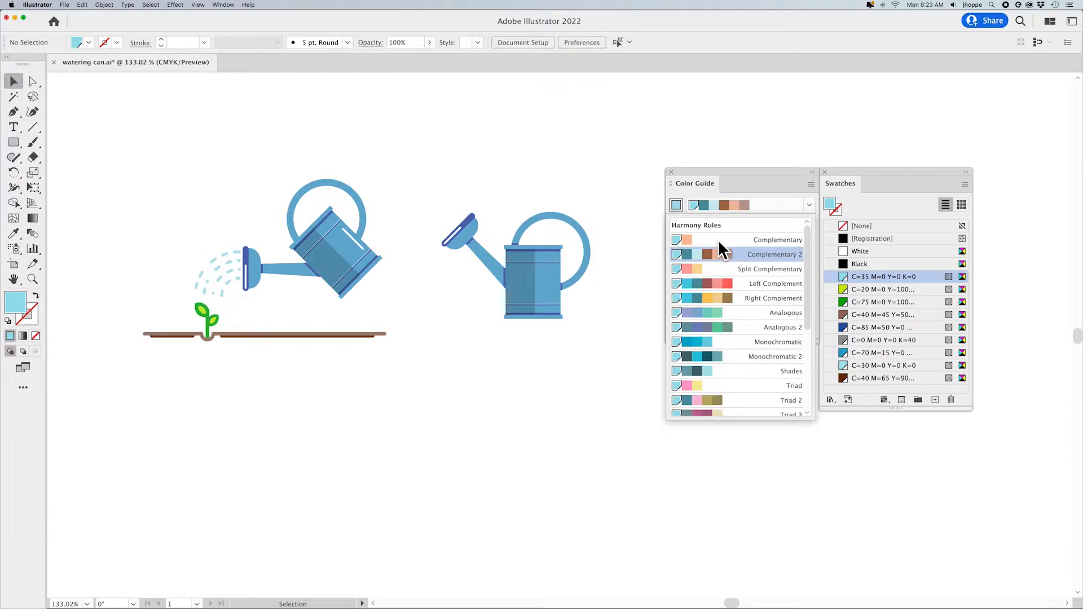
scroll(781, 256, down, 2)
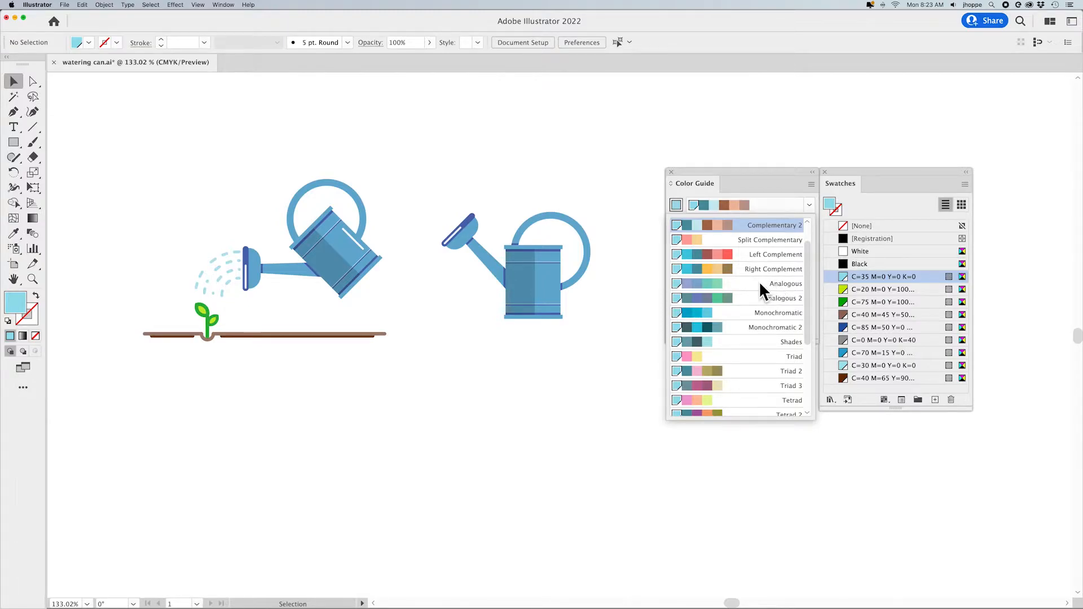
scroll(759, 288, up, 2)
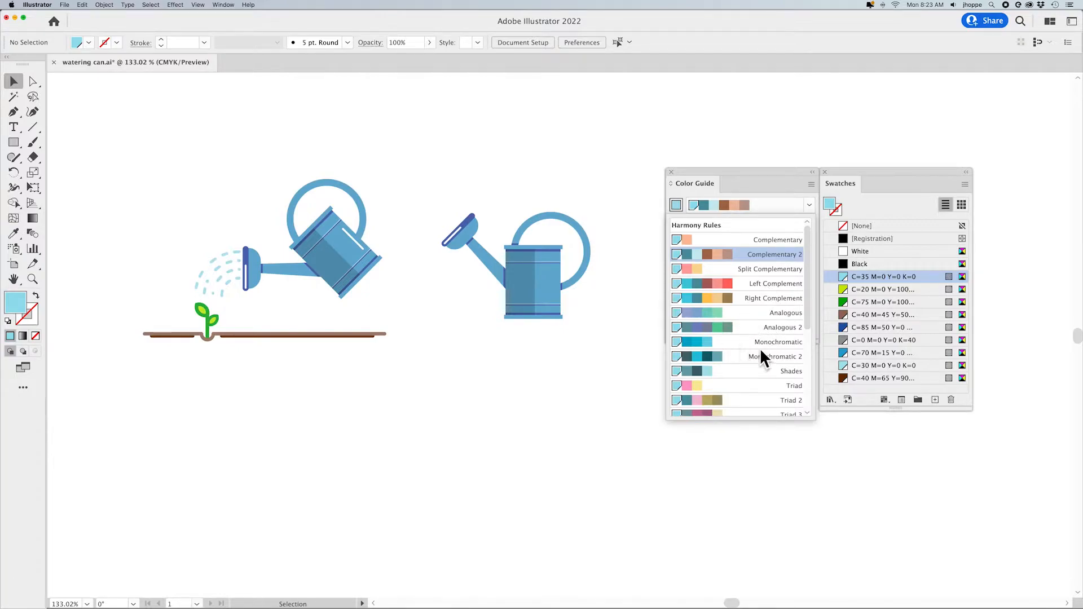
scroll(763, 351, down, 5)
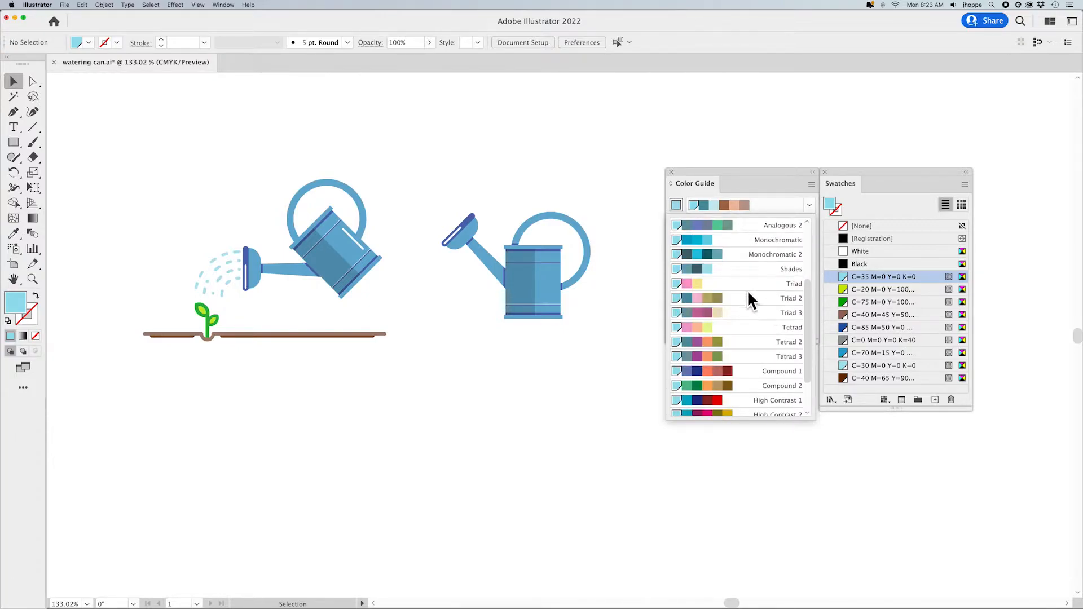
scroll(750, 320, down, 1)
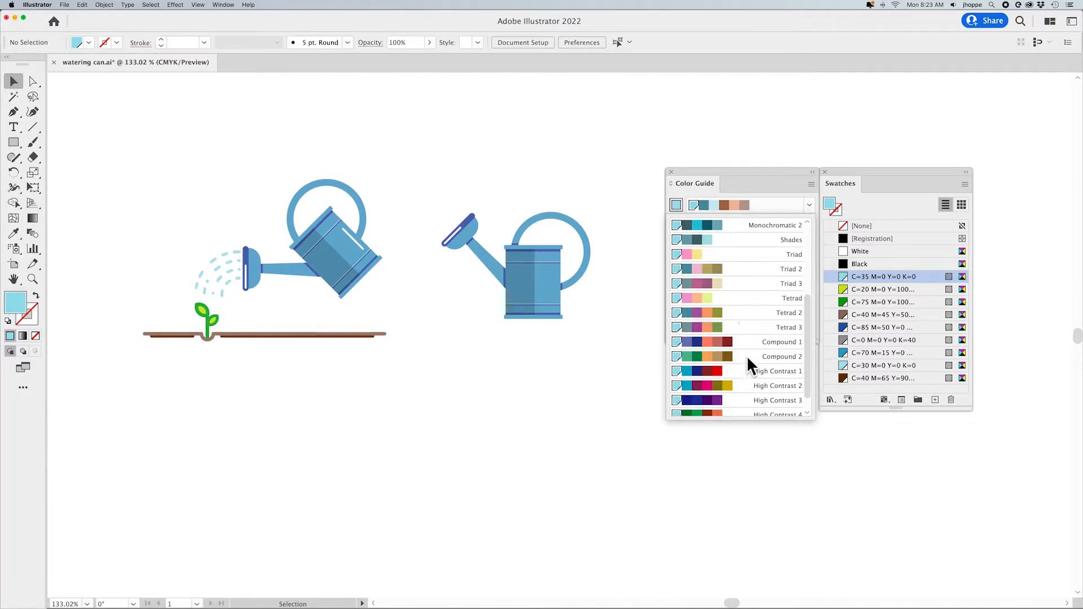
scroll(739, 319, down, 1)
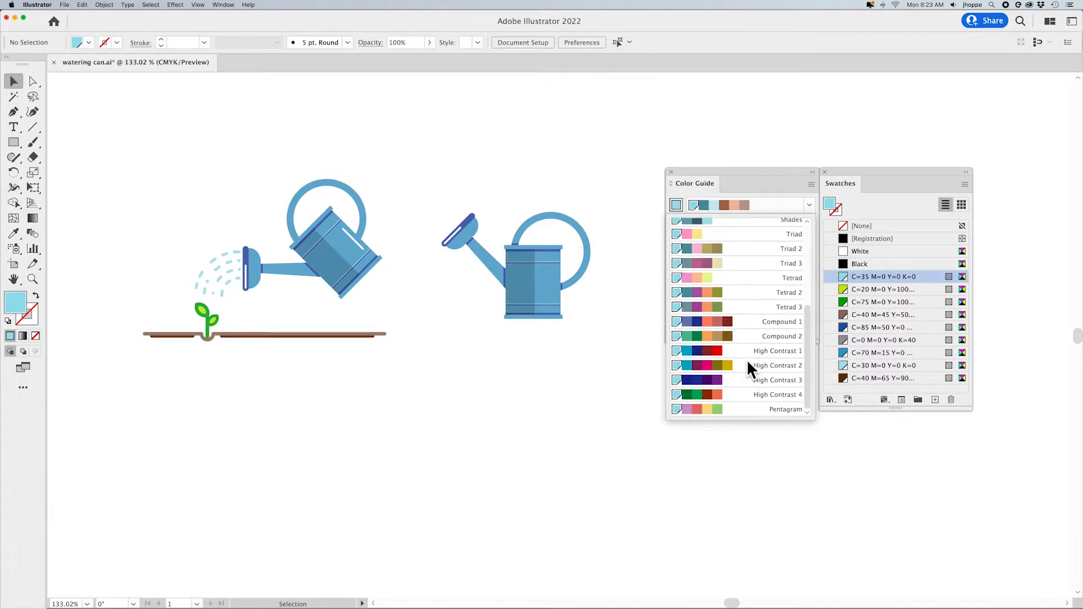
click(739, 407)
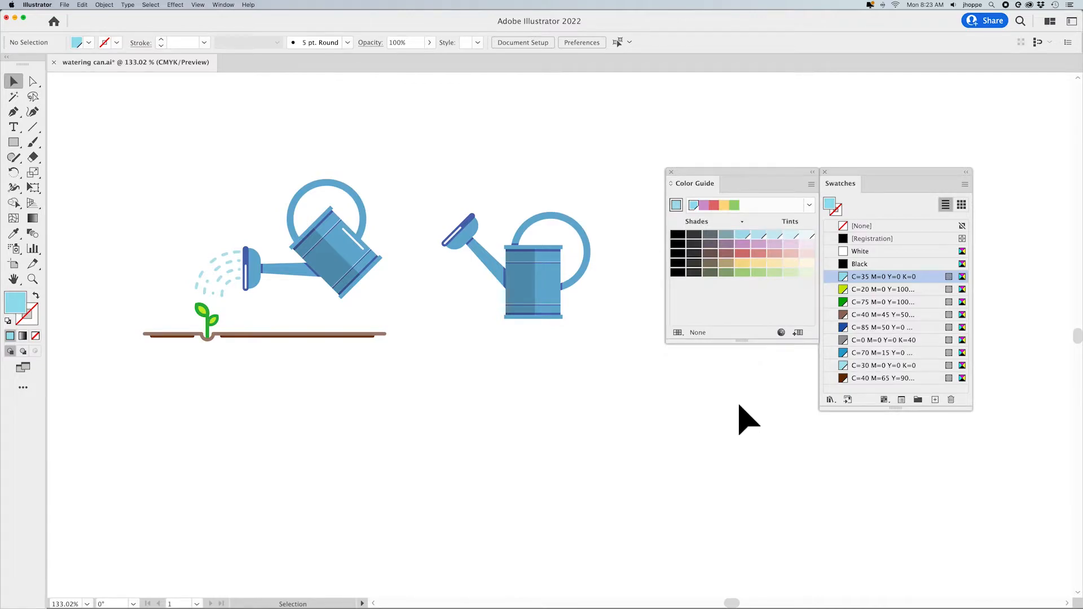
click(809, 205)
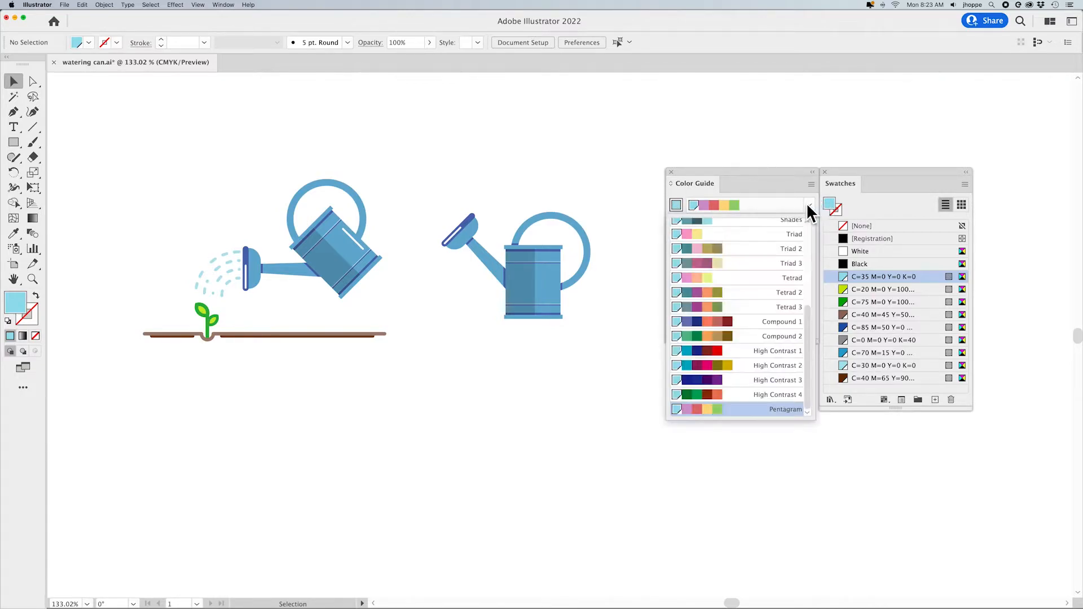
scroll(767, 299, up, 5)
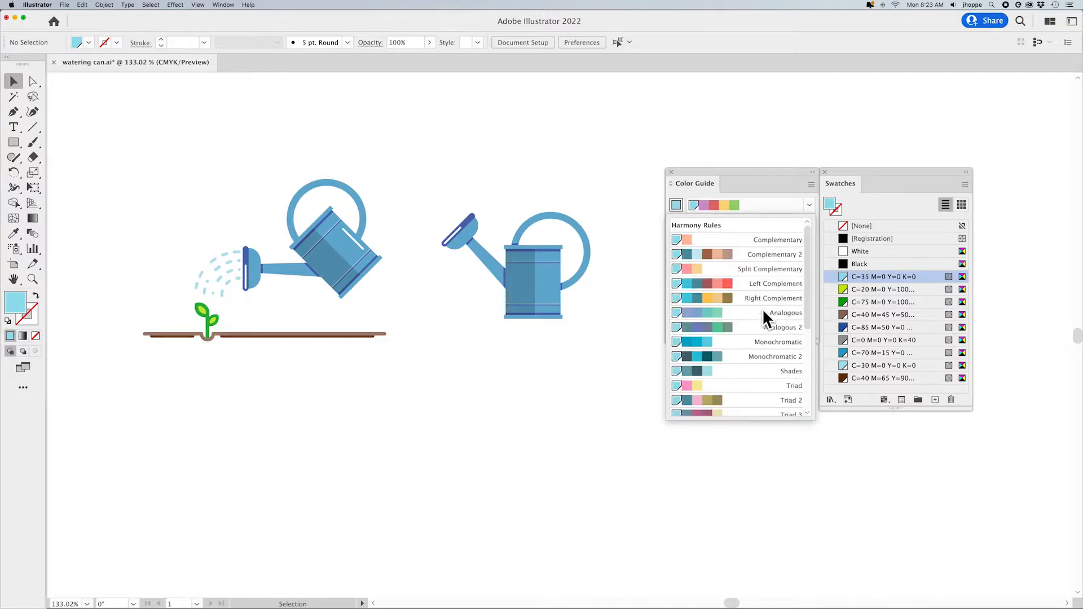
click(810, 205)
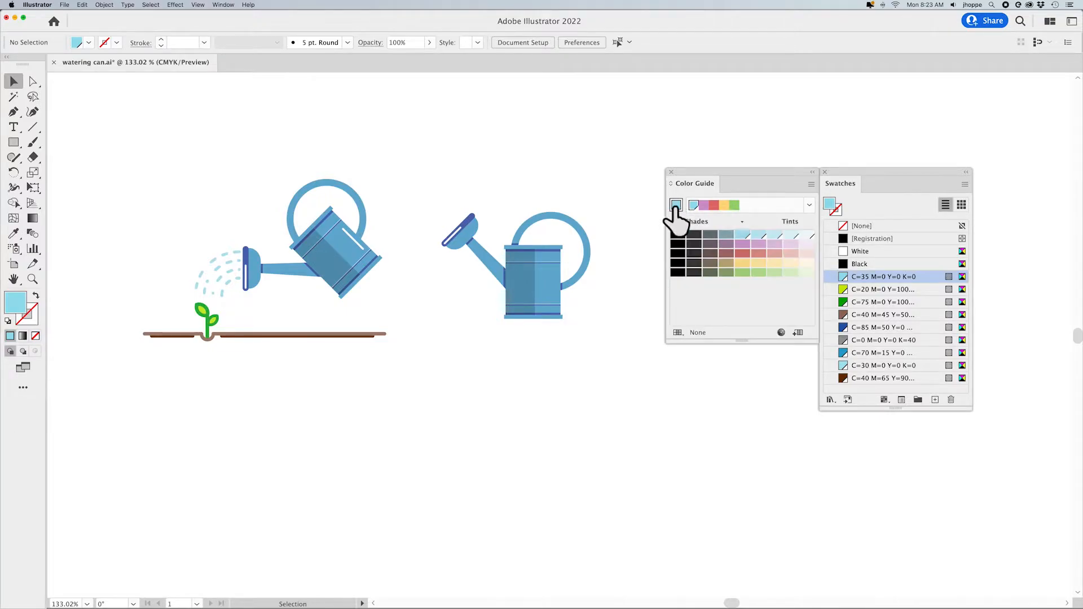
- Set the lime green C=20 M=0 Y=100 swatch as the base color and apply the Analogous harmony rule
click(843, 290)
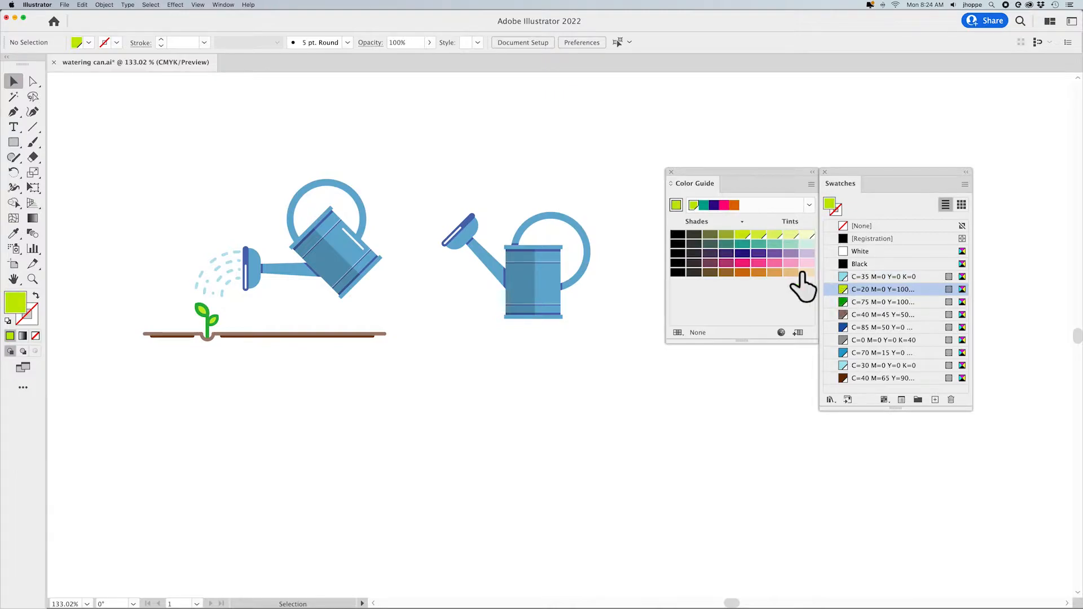
click(809, 204)
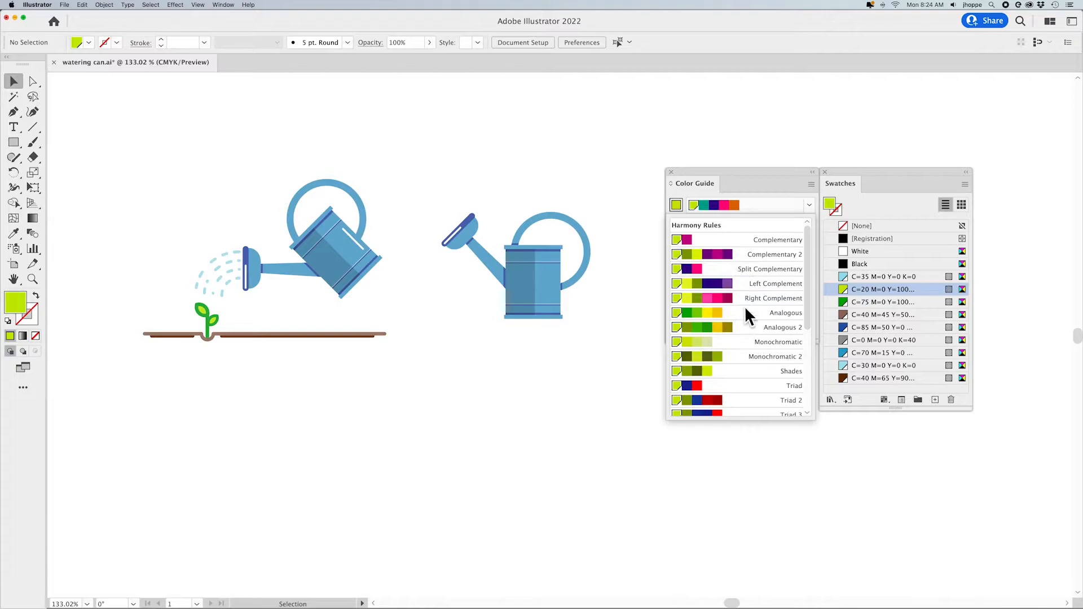
click(741, 315)
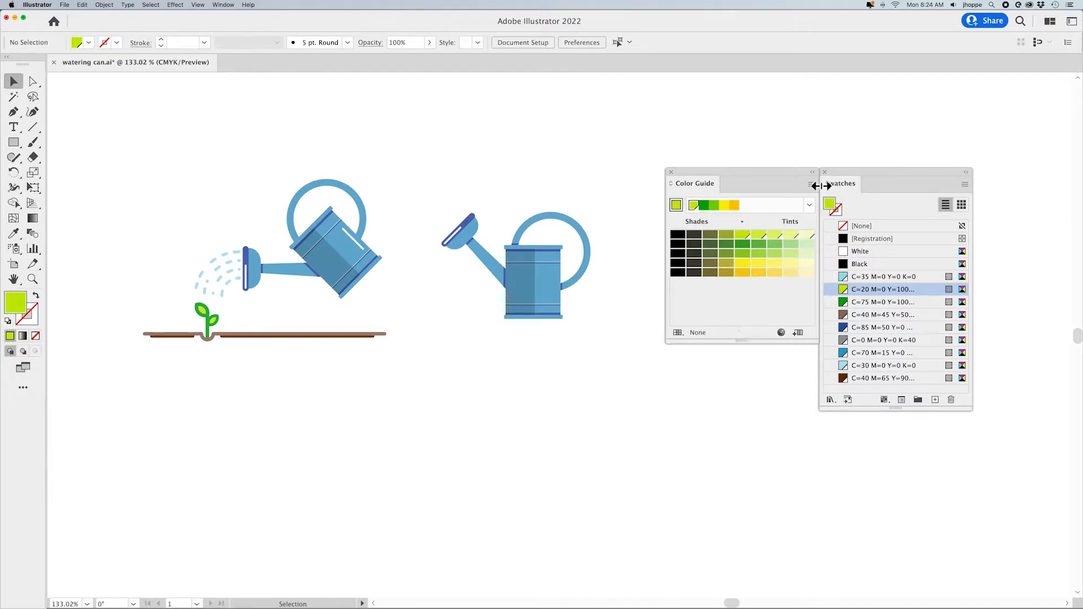
- Change the lime green base color's harmony rule to High Contrast 4 in the Color Guide
click(809, 204)
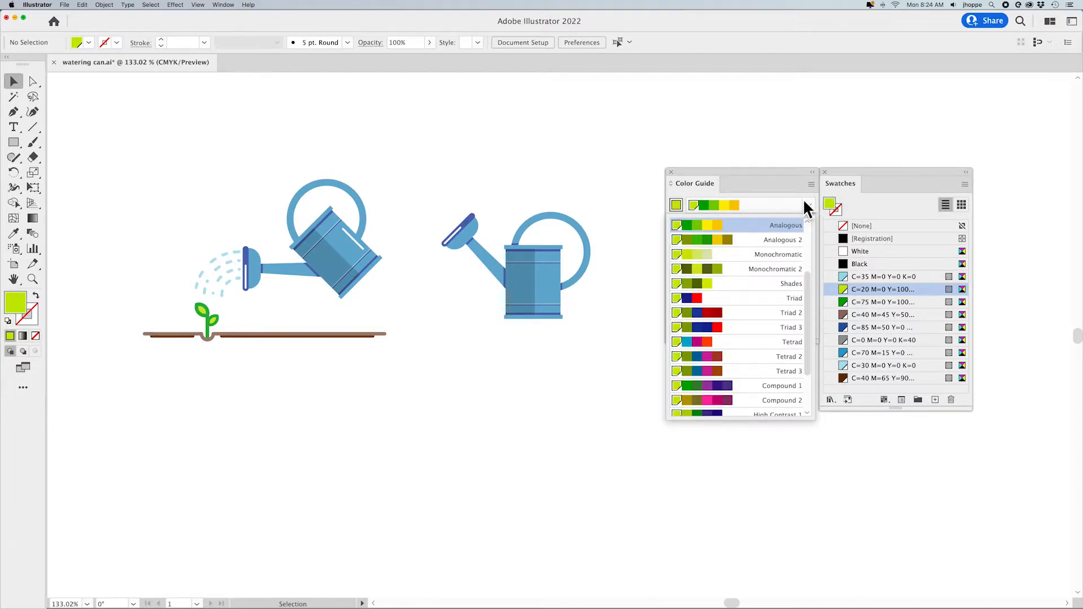
scroll(764, 261, down, 4)
scroll(768, 272, down, 1)
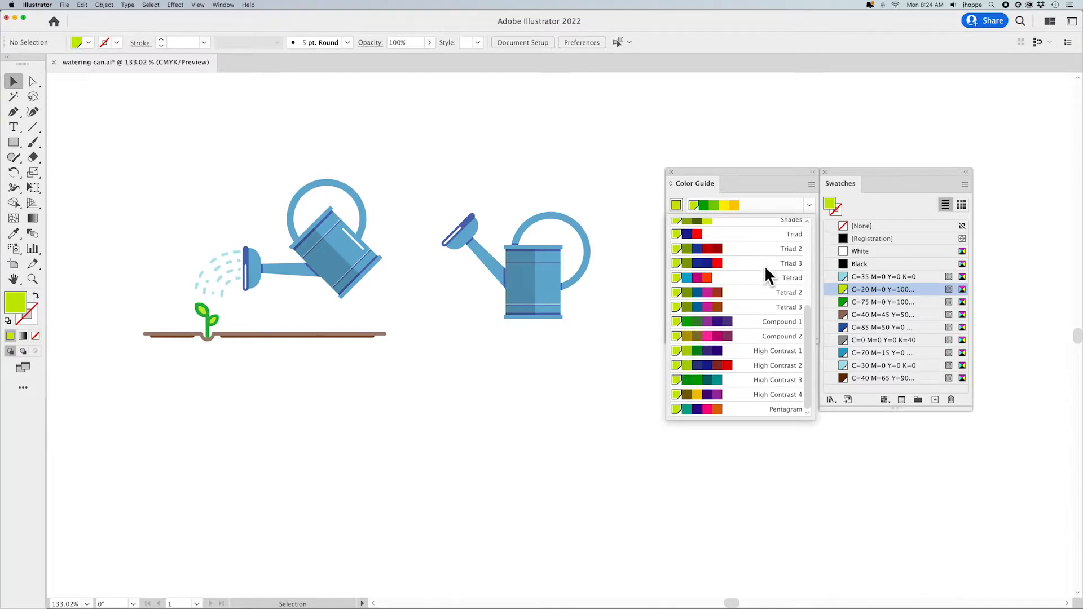
click(734, 391)
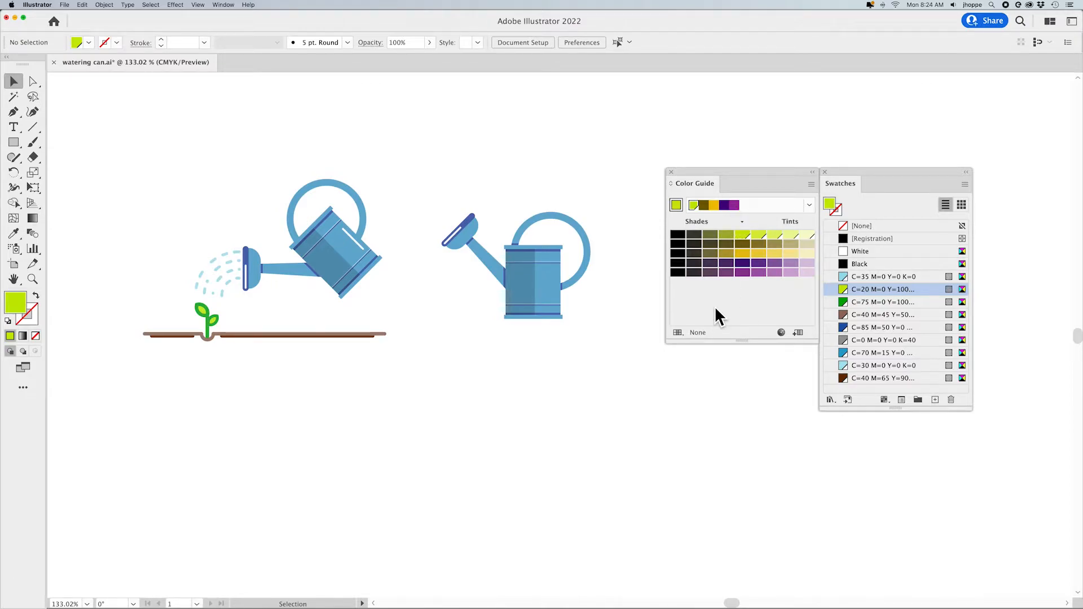
- Move the Color Guide panel clear of the Swatches panel and hide its options so it collapses to the harmony row
click(811, 184)
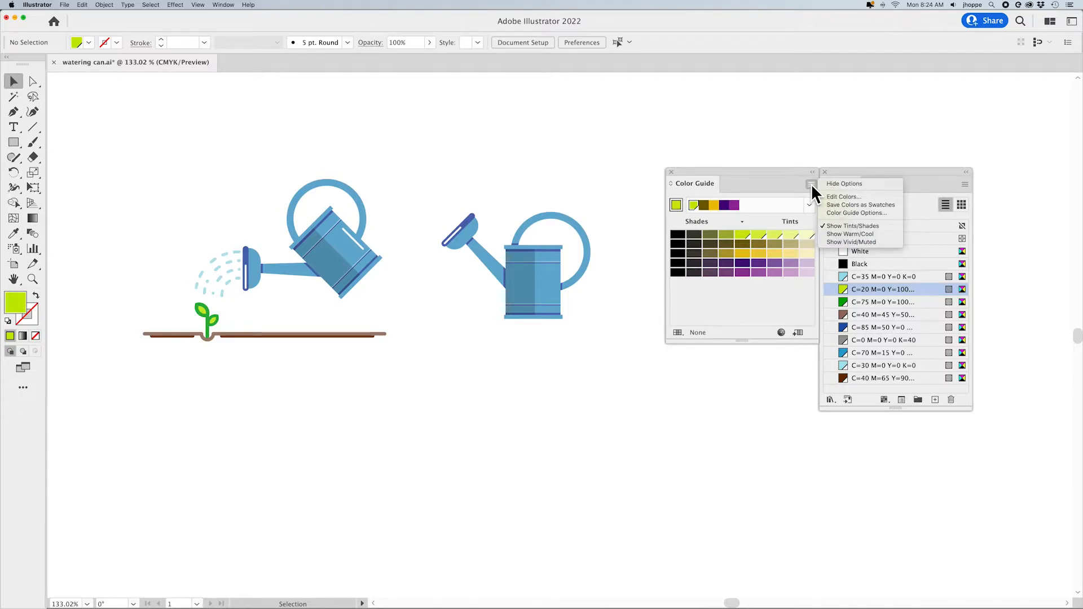
click(841, 224)
drag(778, 169, 750, 169)
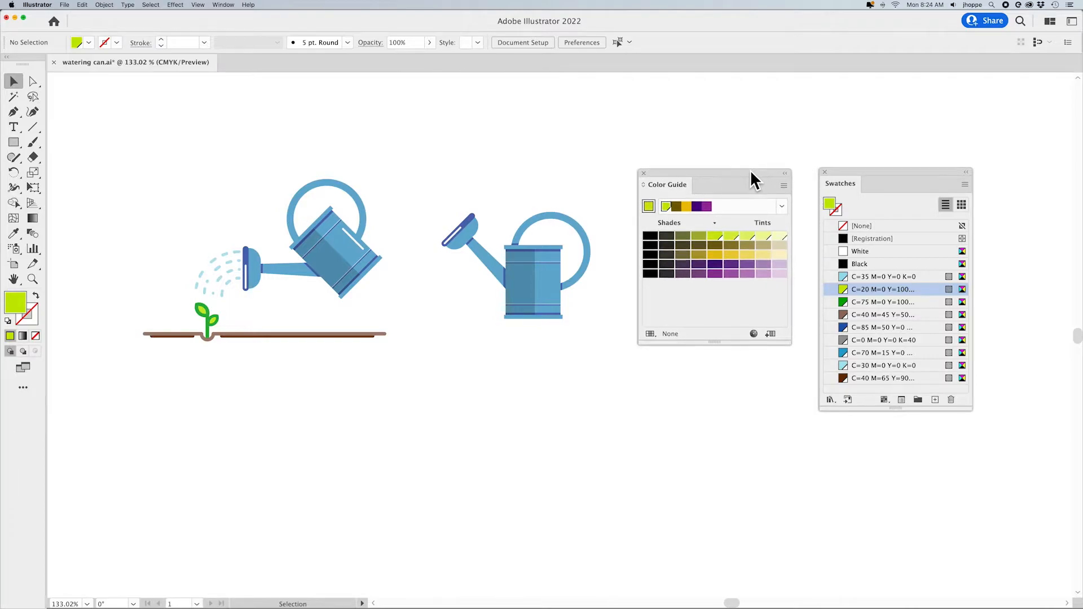
click(783, 186)
click(810, 185)
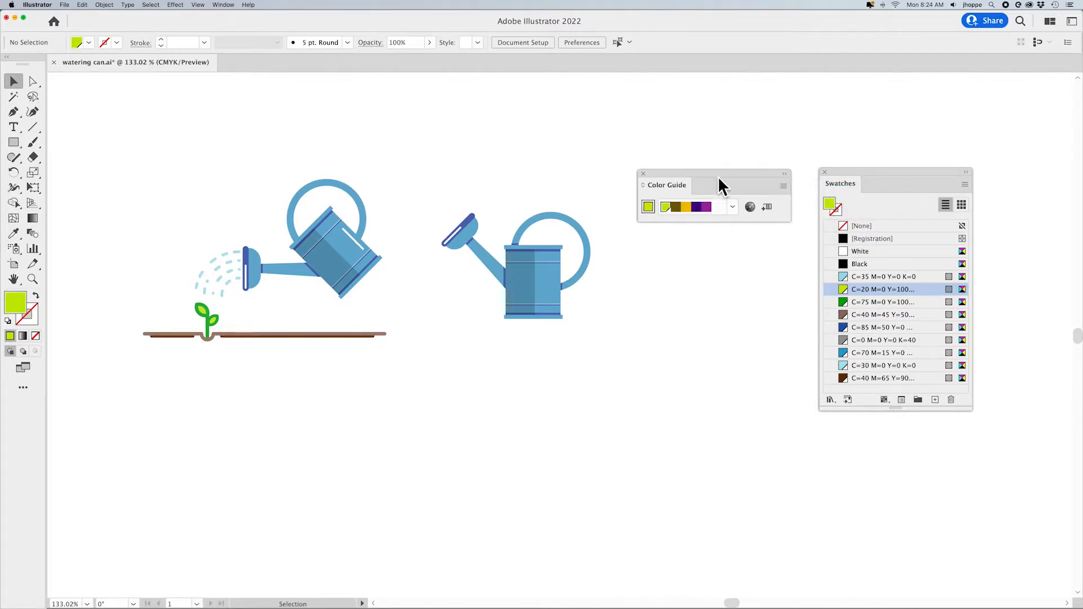
- Show the Color Guide's options again and lengthen the panel so all color variation rows fit without scrolling
click(783, 187)
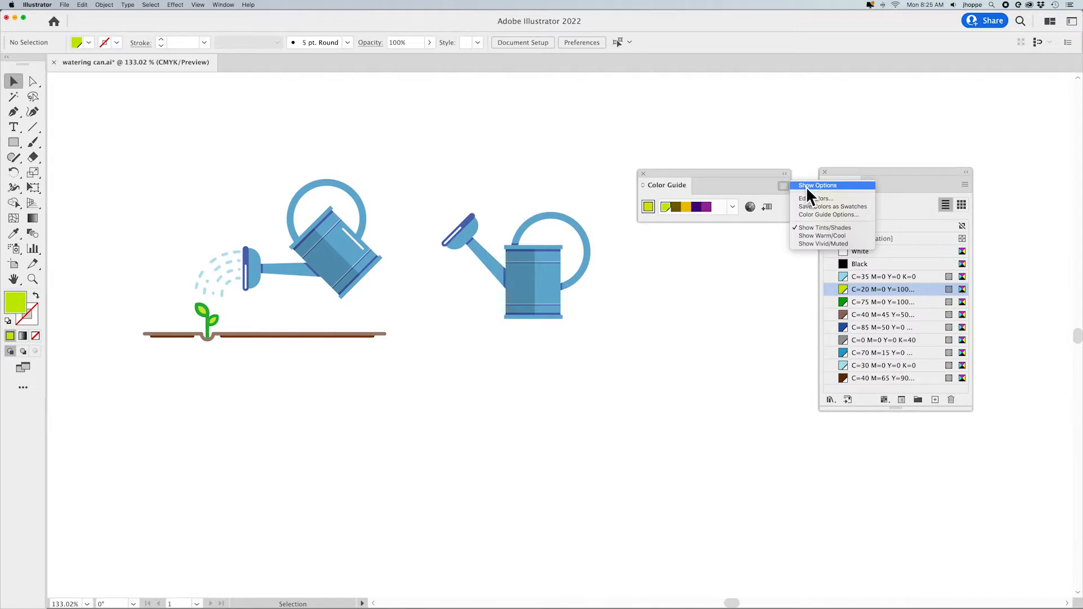
click(807, 189)
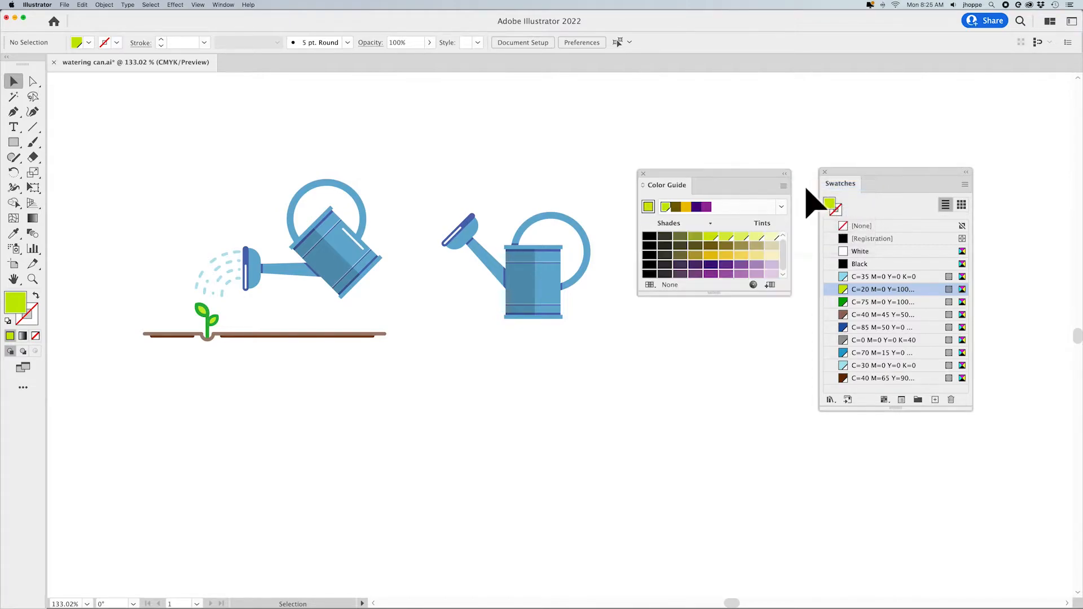
drag(712, 295, 717, 332)
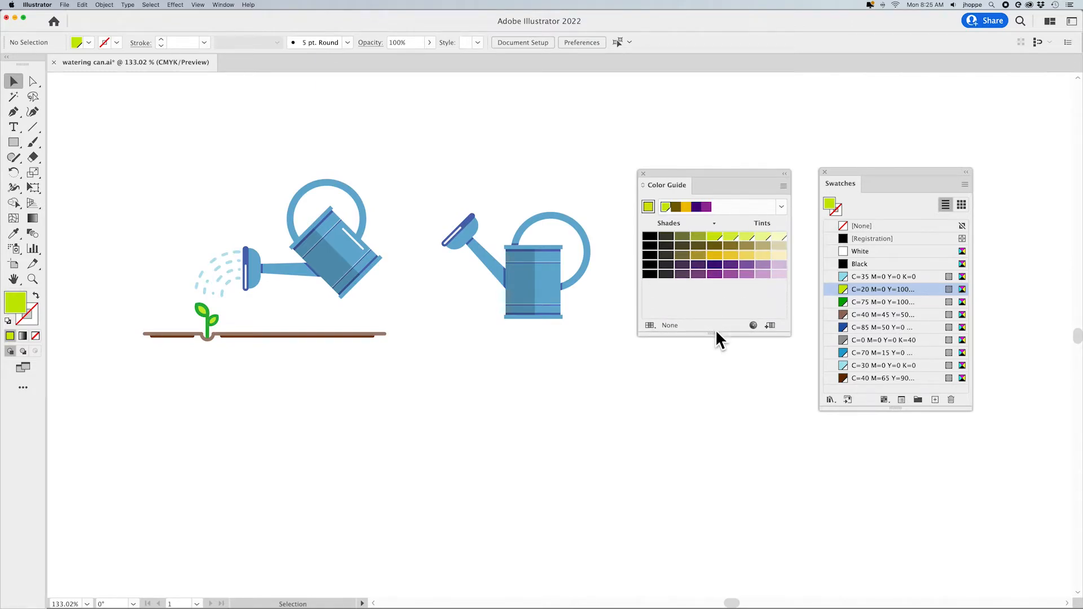
- Switch the Color Guide's variation grid to Warm/Cool
click(784, 184)
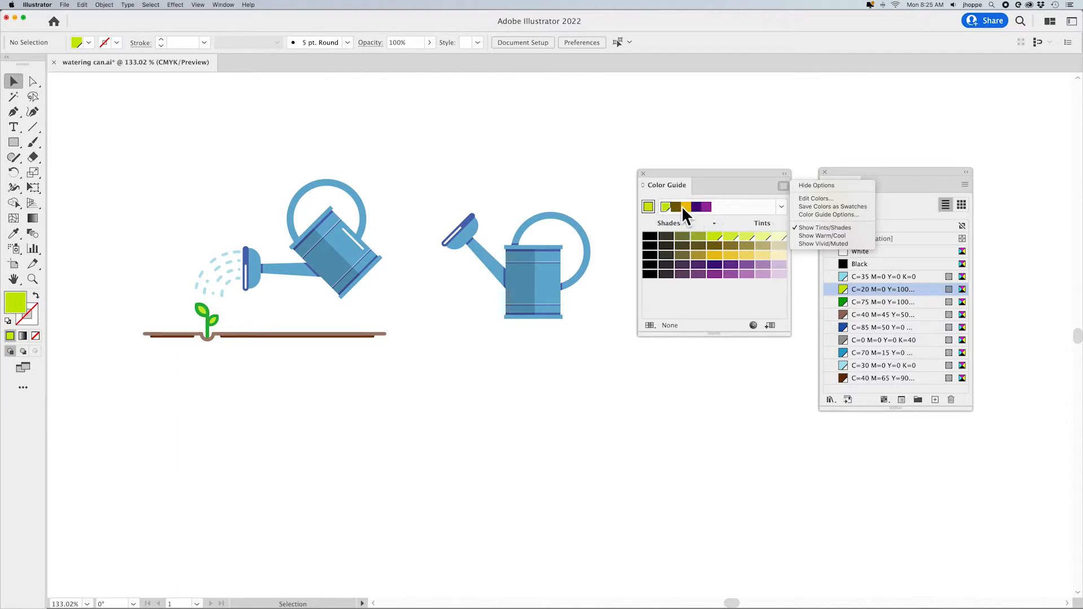
click(822, 236)
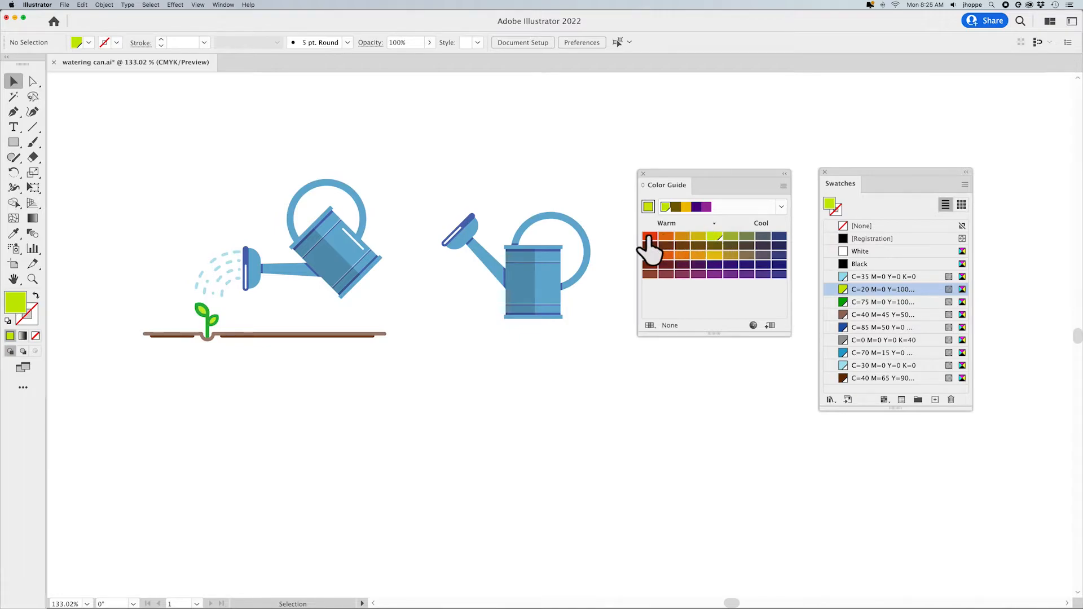
- Switch the Color Guide's variation grid to Vivid/Muted and return it to Tints/Shades
click(783, 186)
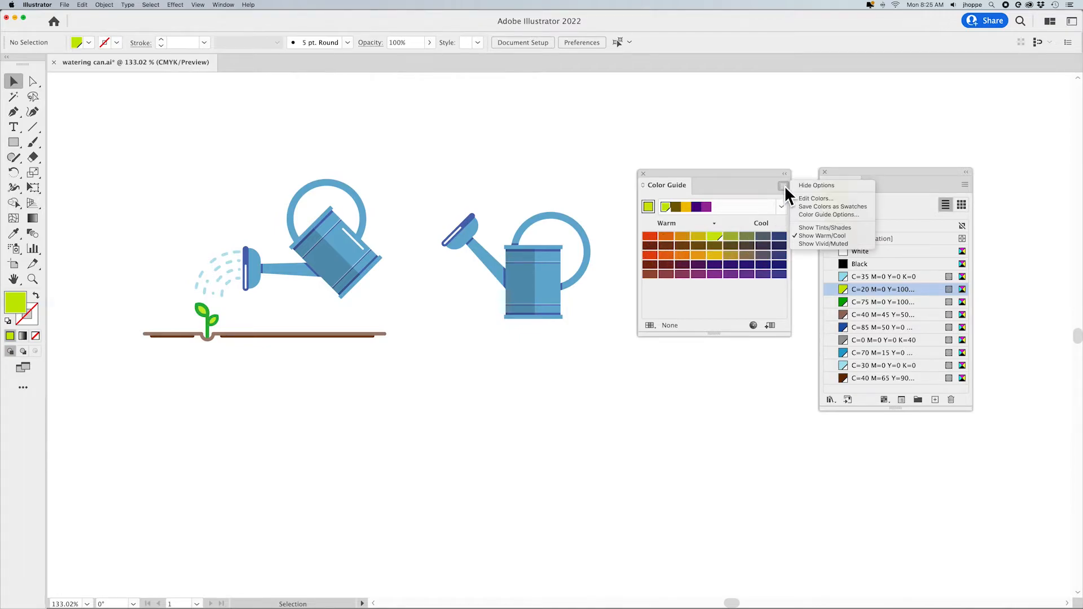
click(816, 243)
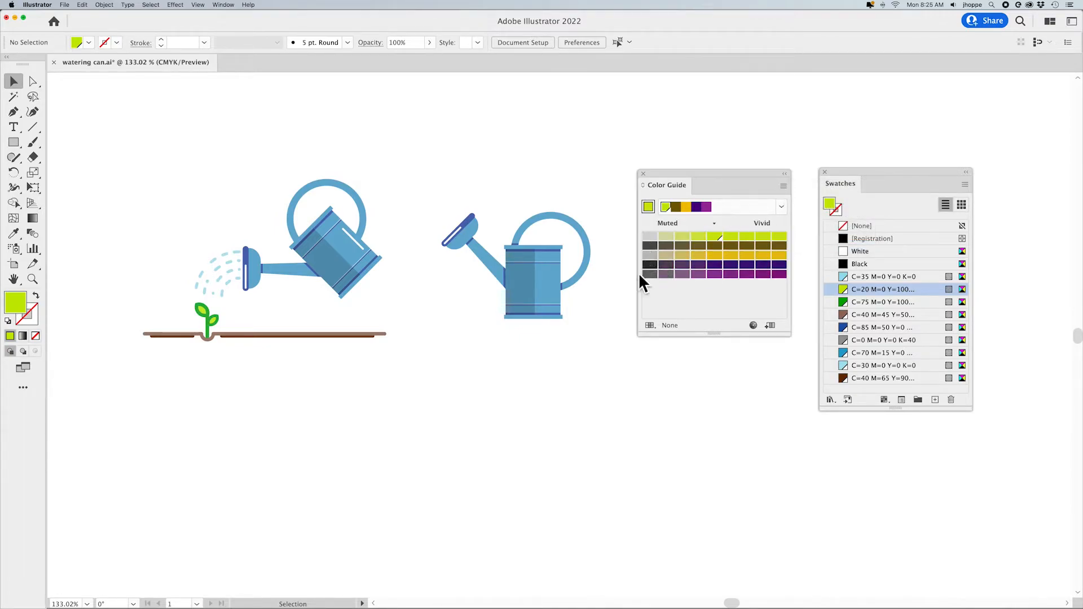
click(784, 185)
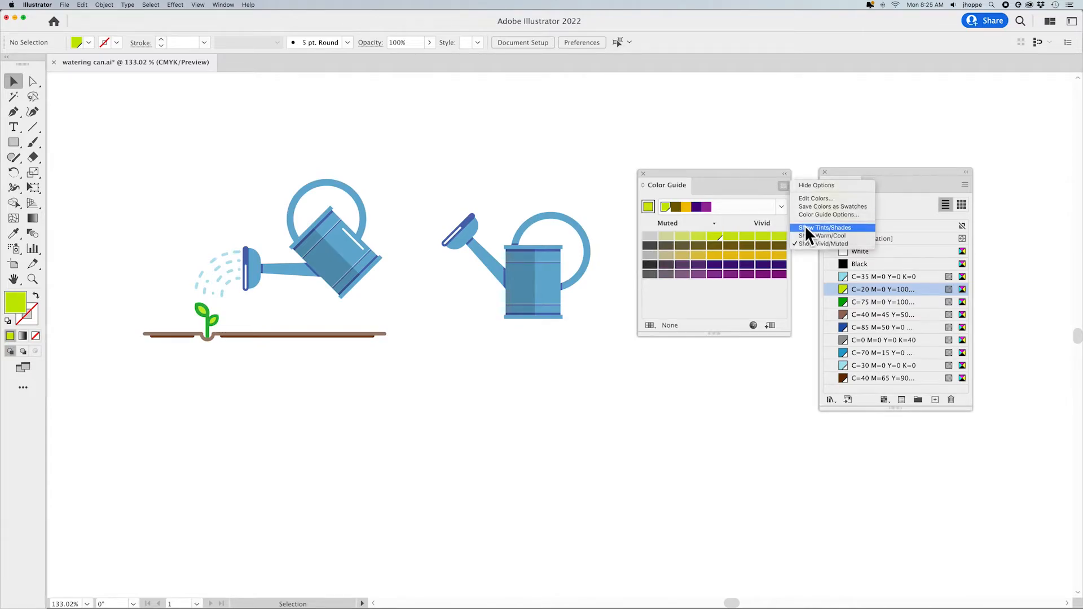
click(805, 228)
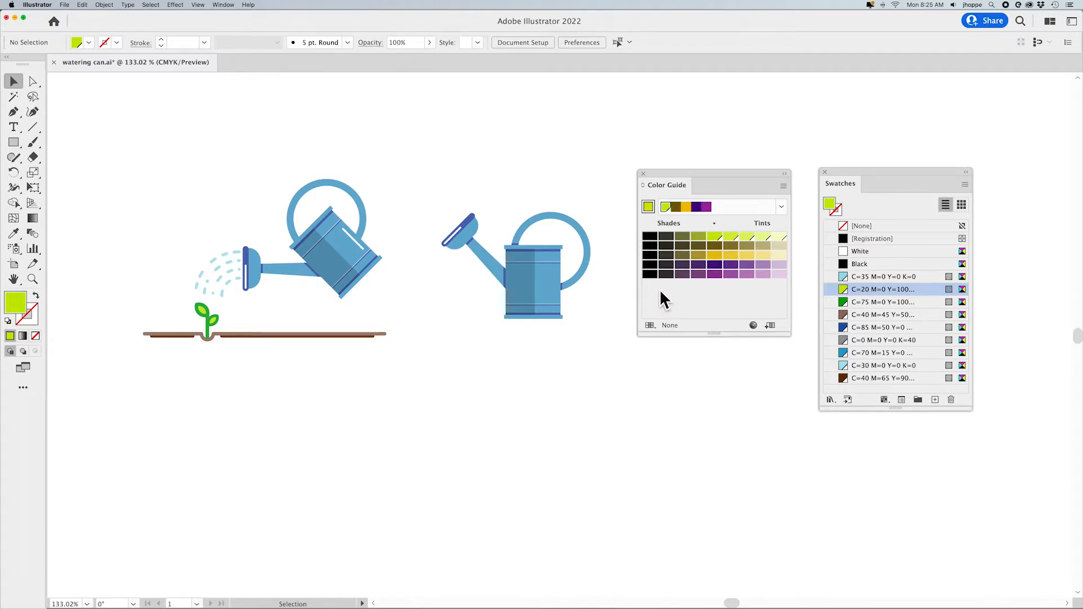
- In Color Guide Options, try reducing the variation to 0% and bring it back to 100%
click(783, 186)
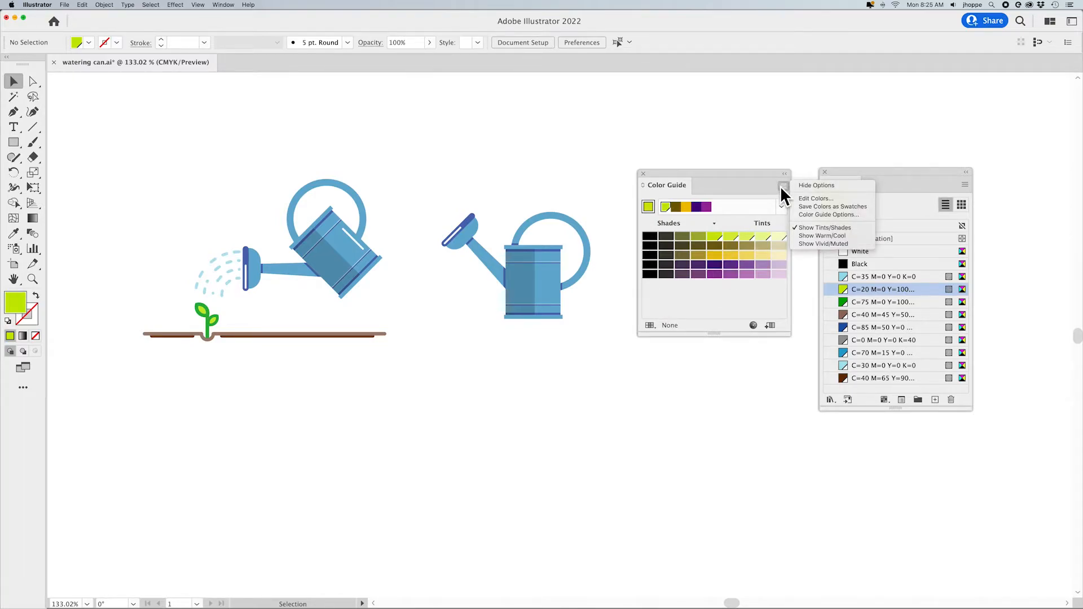
click(825, 215)
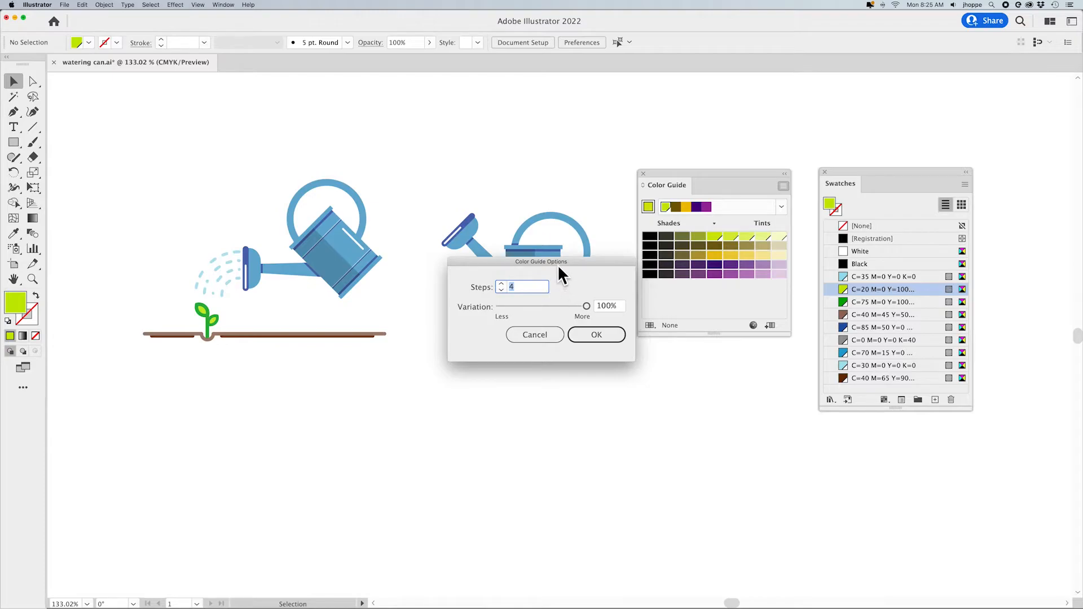
drag(558, 263, 556, 276)
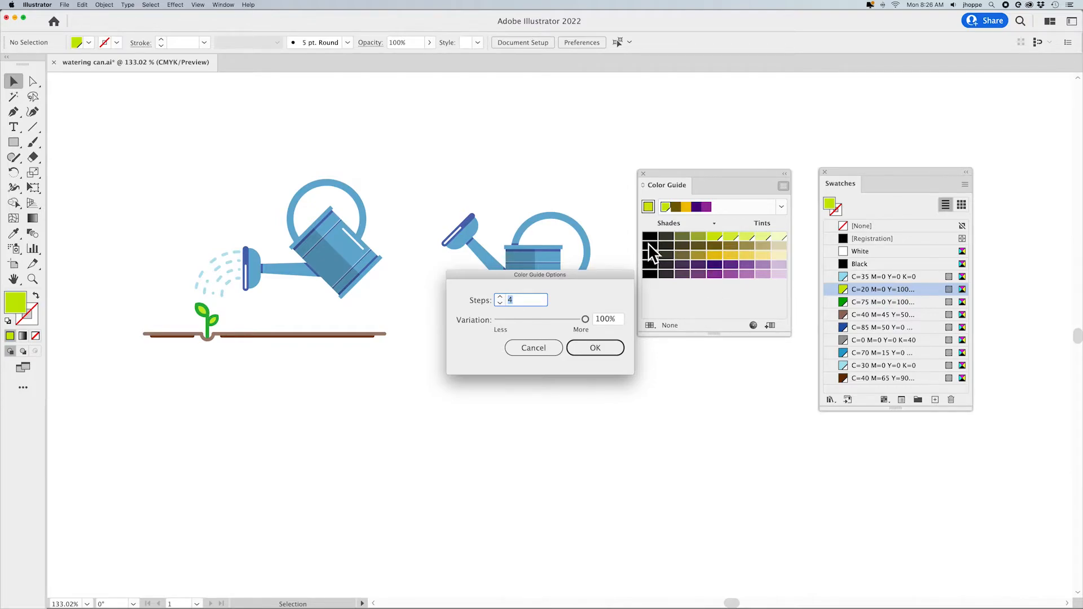
drag(585, 319, 496, 324)
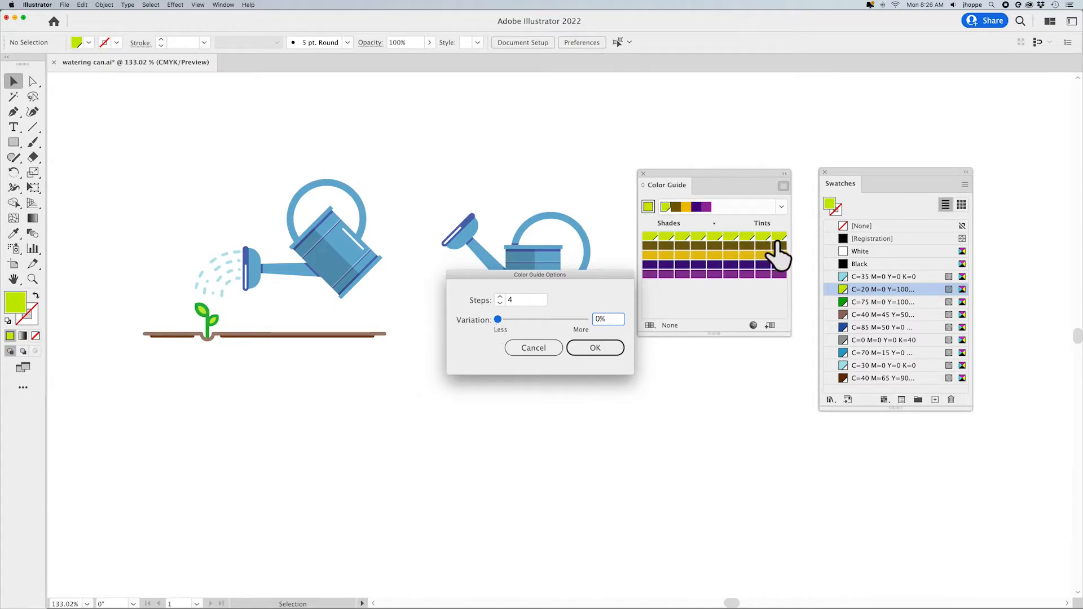
drag(497, 320, 624, 320)
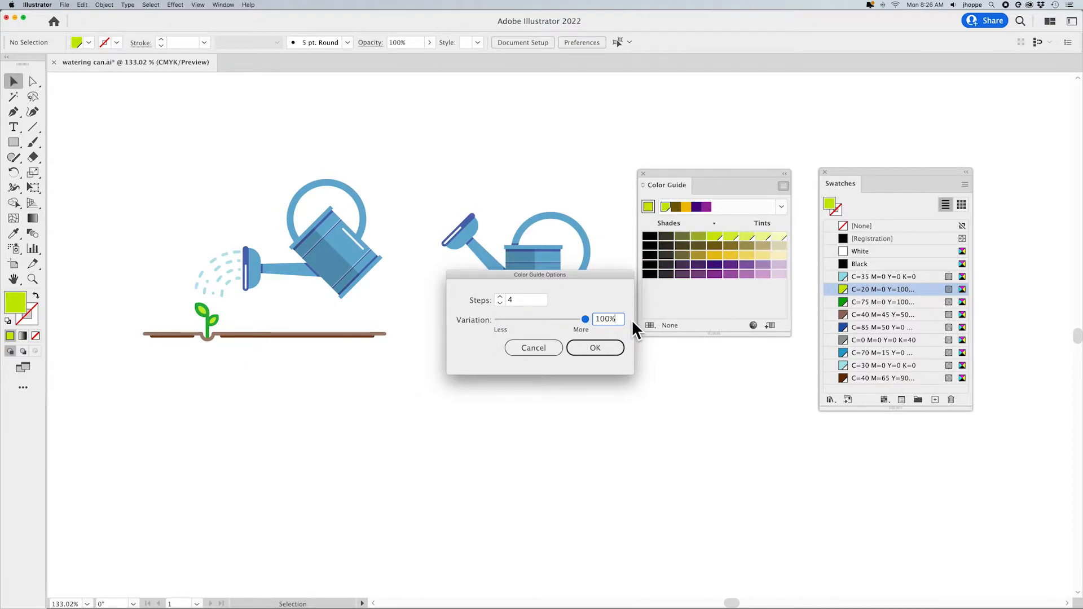
- Try 6 and 3 variation steps in Color Guide Options, restore 4 steps and accept the settings
click(499, 296)
click(499, 296)
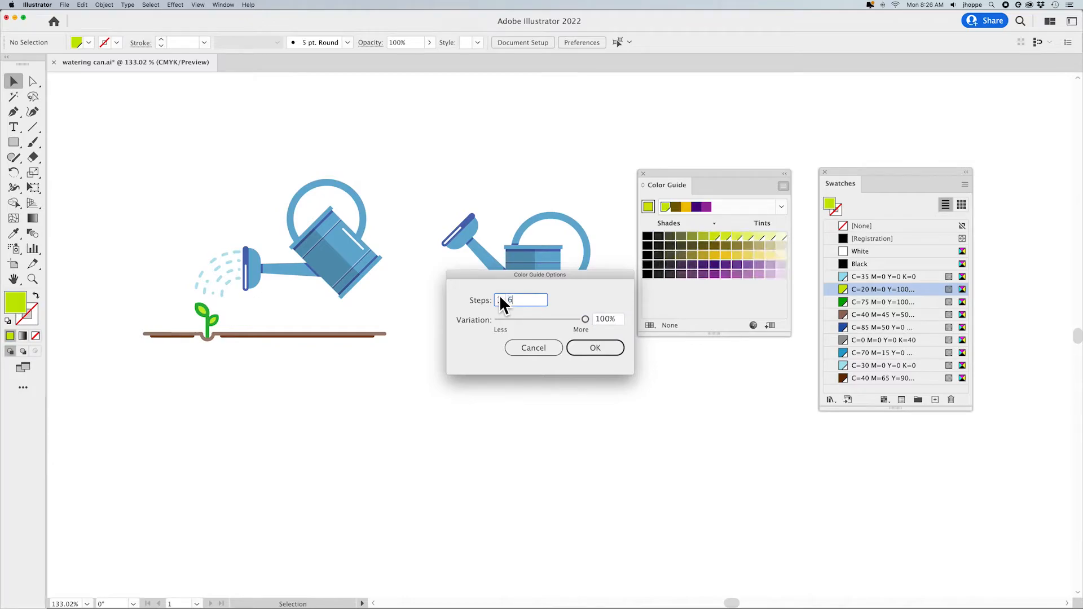
click(500, 303)
click(500, 303)
click(500, 303)
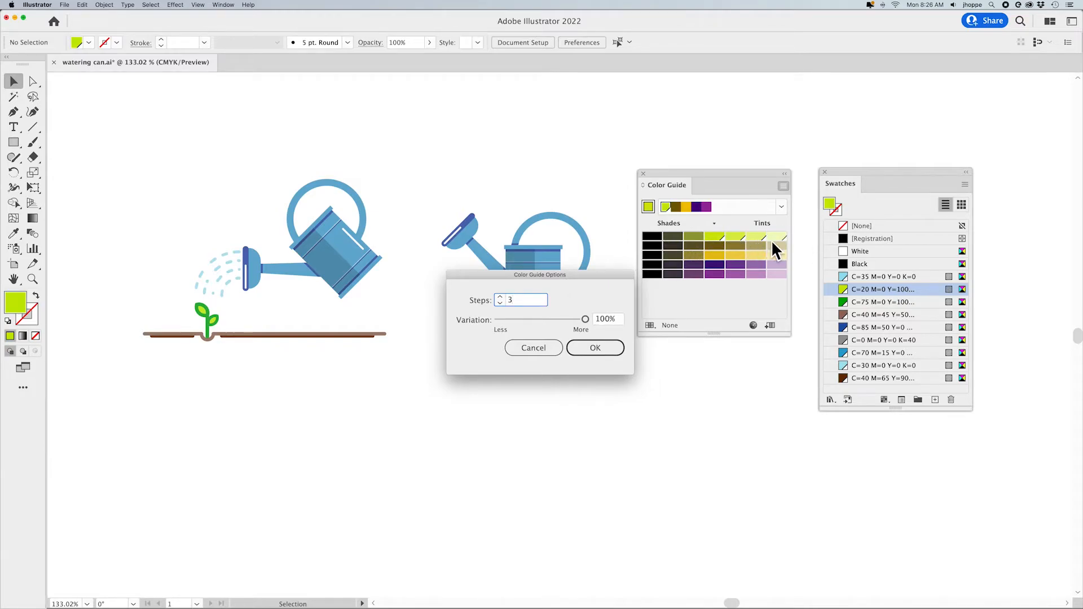
click(500, 297)
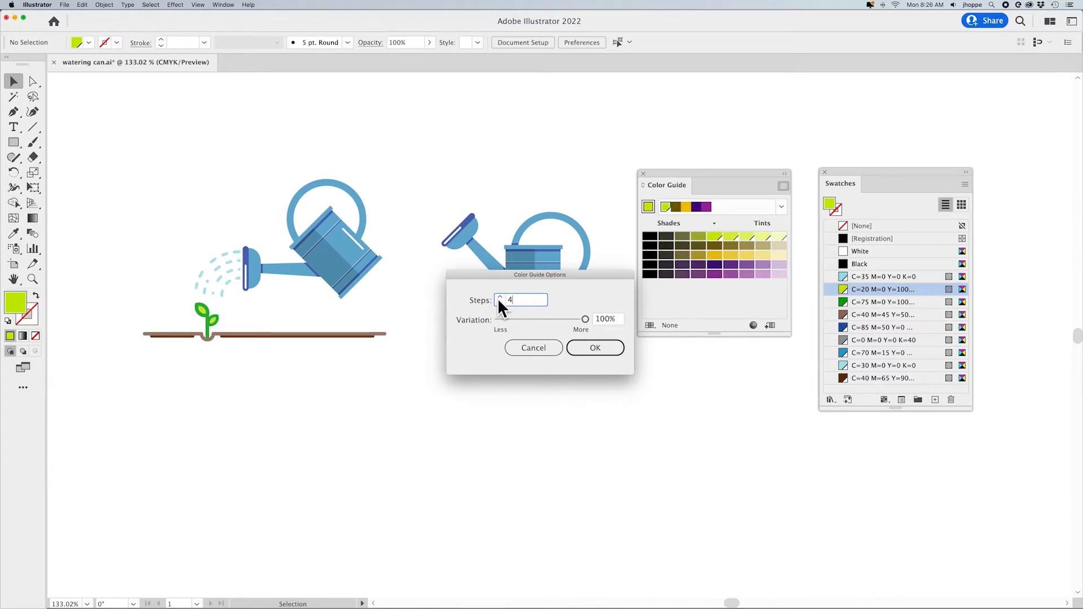
click(611, 346)
click(610, 347)
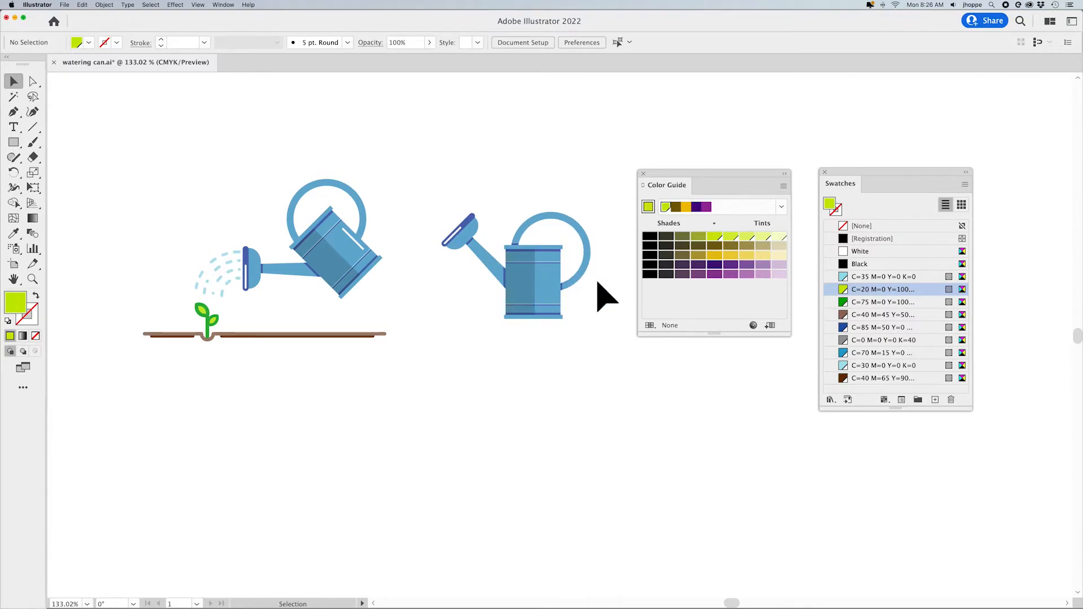
- Use the light blue C=35 M=0 Y=0 K=0 swatch as the base color and apply the Complementary 2 harmony rule
click(843, 277)
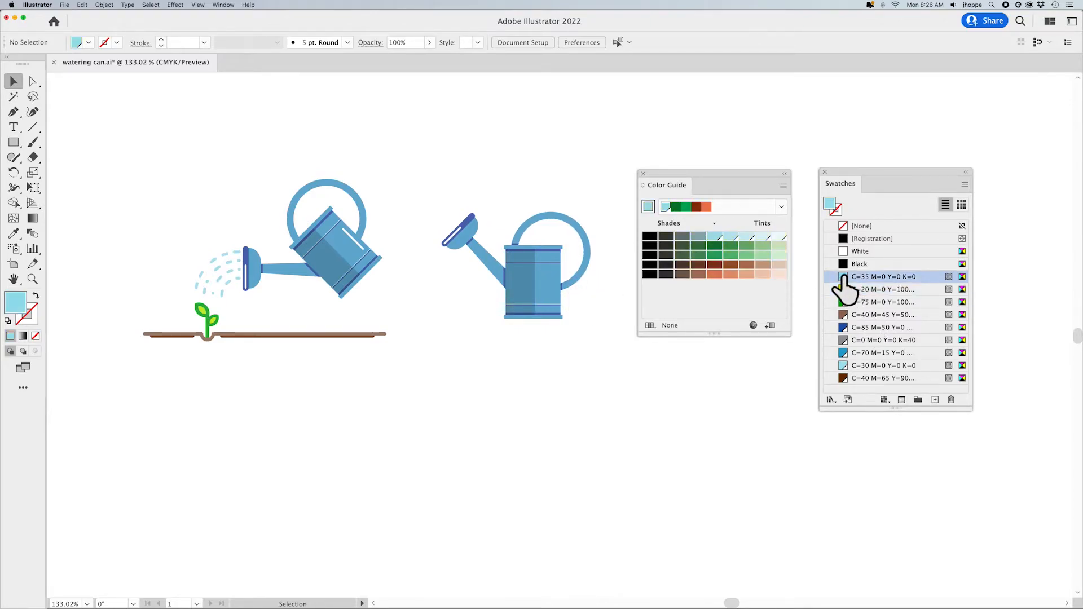
click(782, 205)
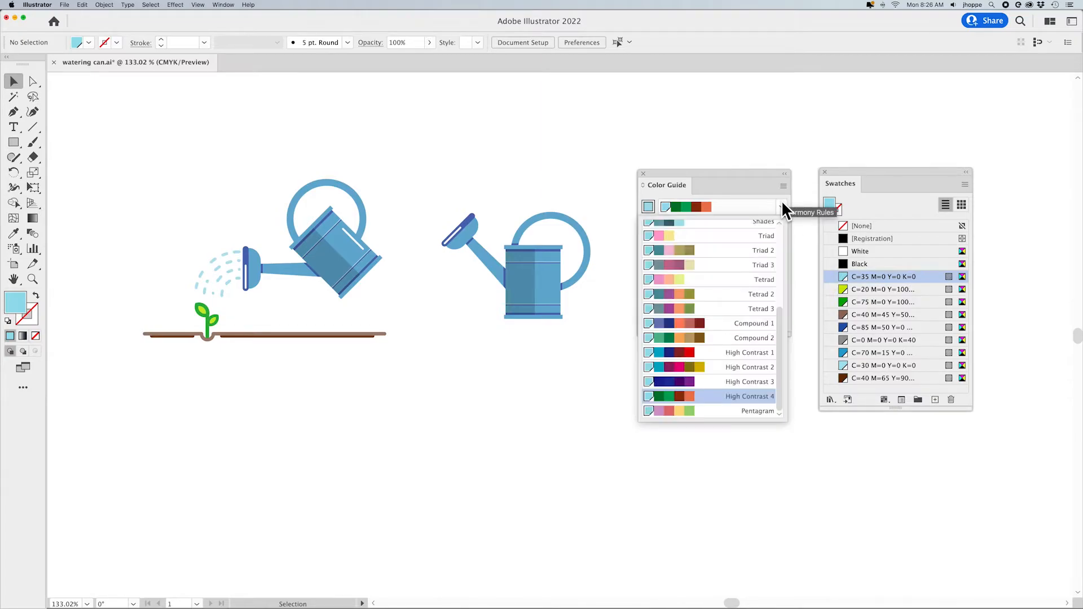
scroll(724, 266, up, 5)
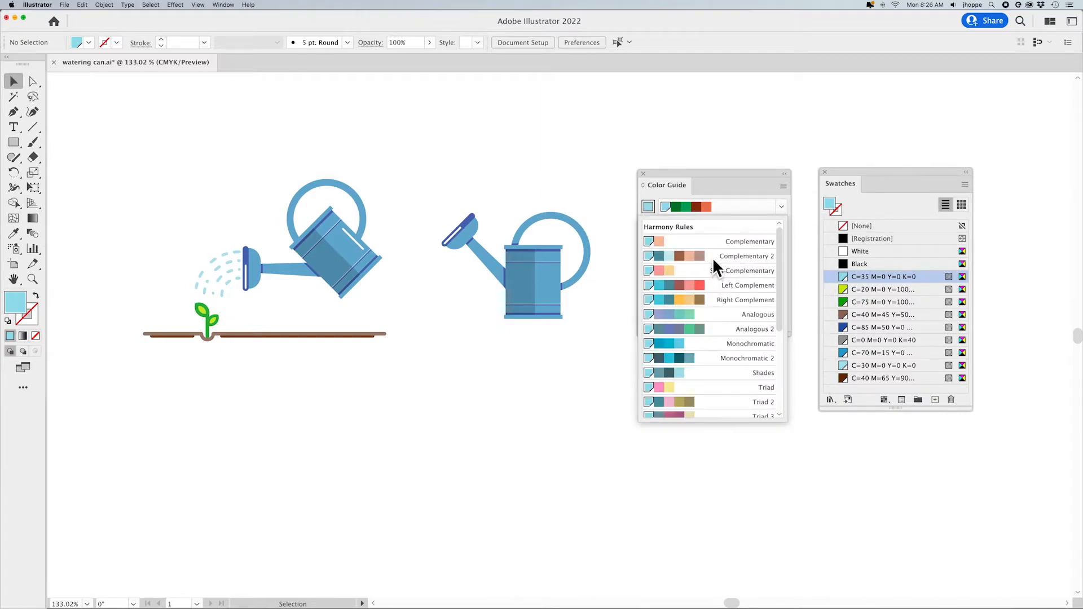
click(713, 256)
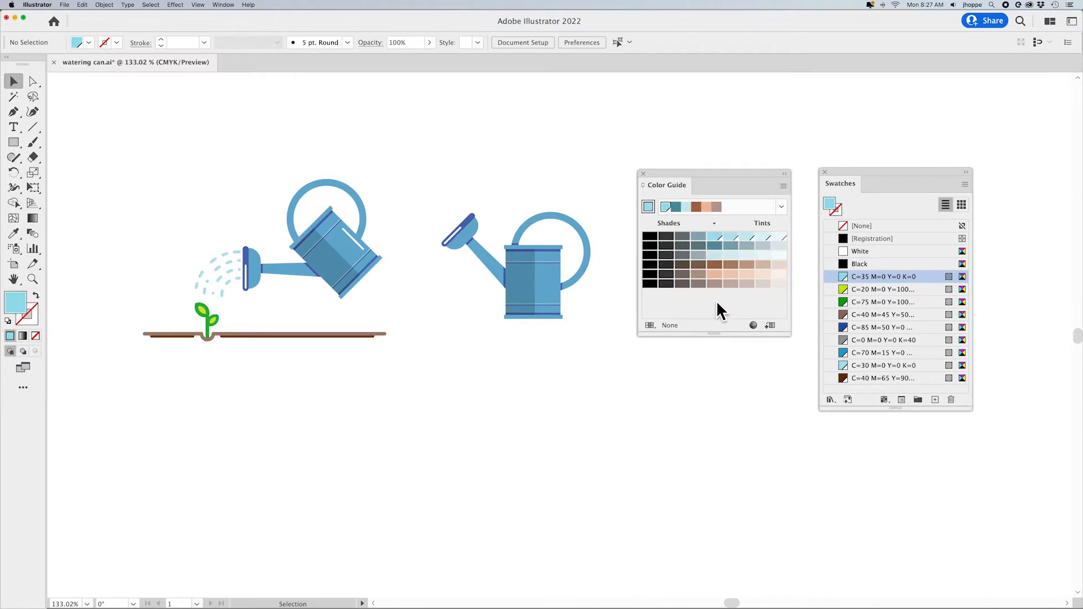
- Save the Complementary 2 harmony as a color group in Swatches and lengthen that panel to show all its colors
drag(900, 411, 899, 476)
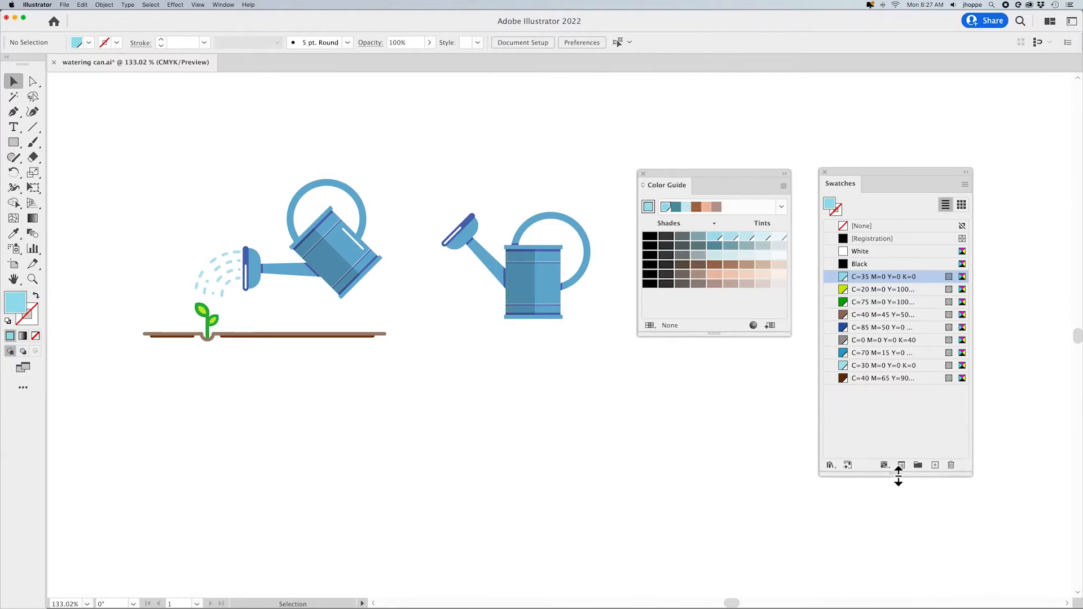
click(769, 326)
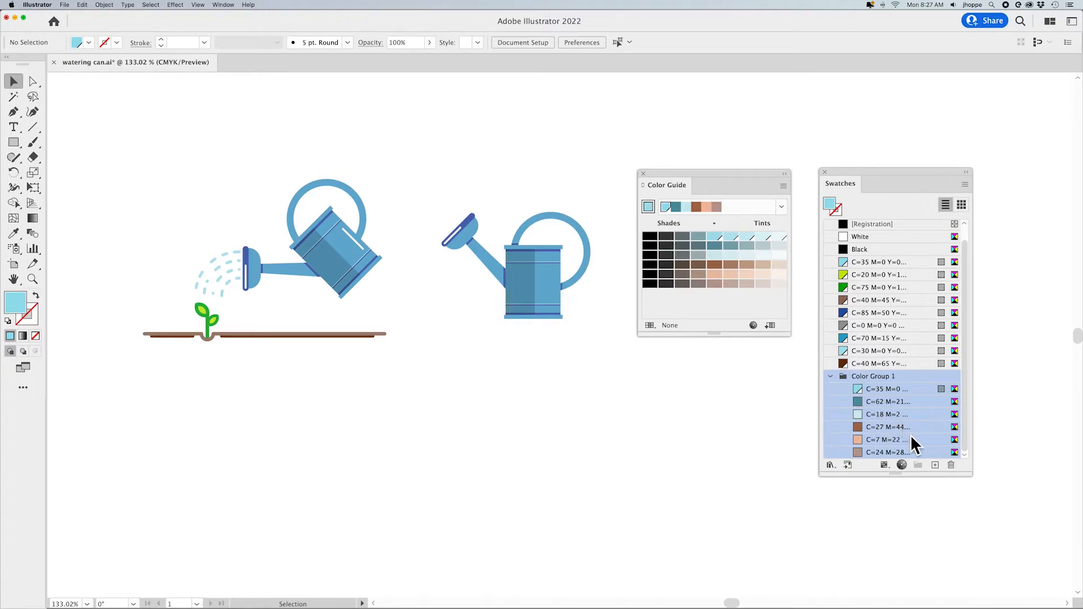
drag(899, 476, 929, 587)
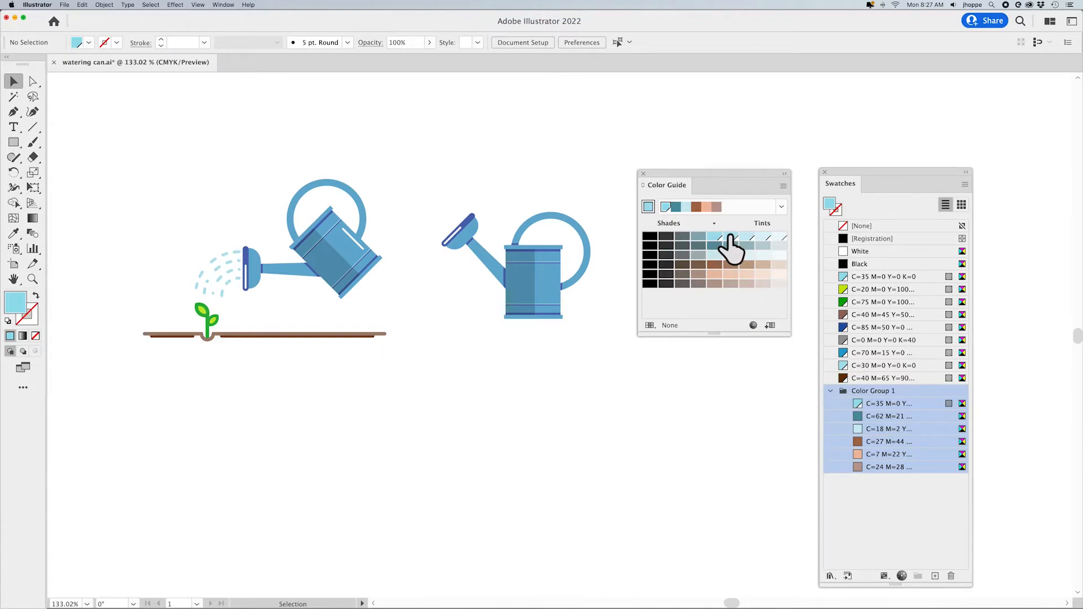
- Select the lightest tint in each row of the variation grid and save them to Swatches as a color group
click(779, 237)
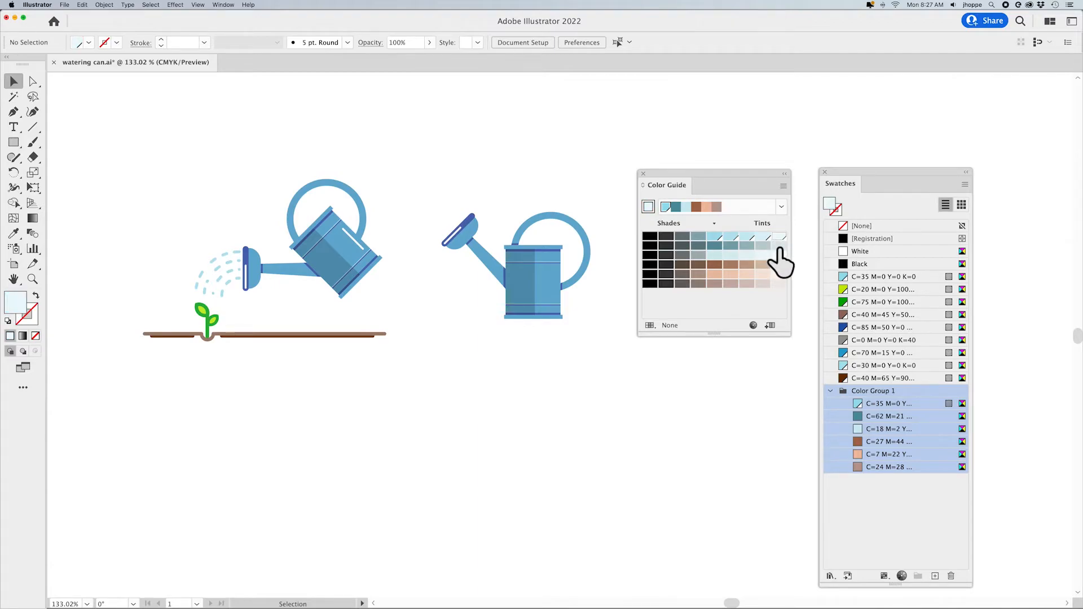
super+click(779, 247)
super+click(780, 255)
super+click(781, 265)
super+click(780, 275)
click(770, 326)
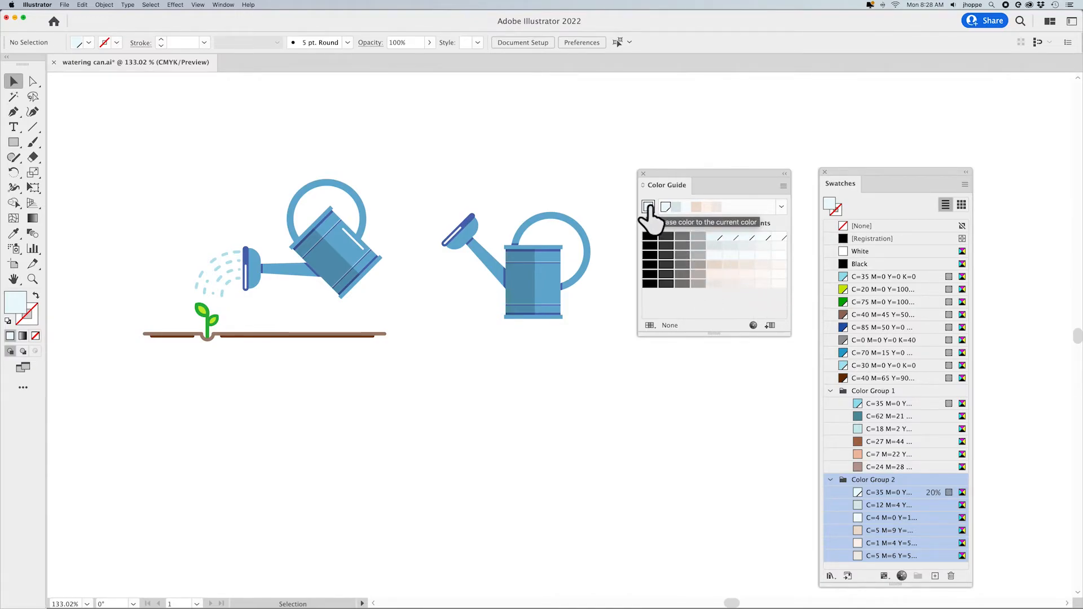
- Return to the C=35 M=0 Y=0 K=0 base color and save the column of shades one step darker as a color group
click(844, 277)
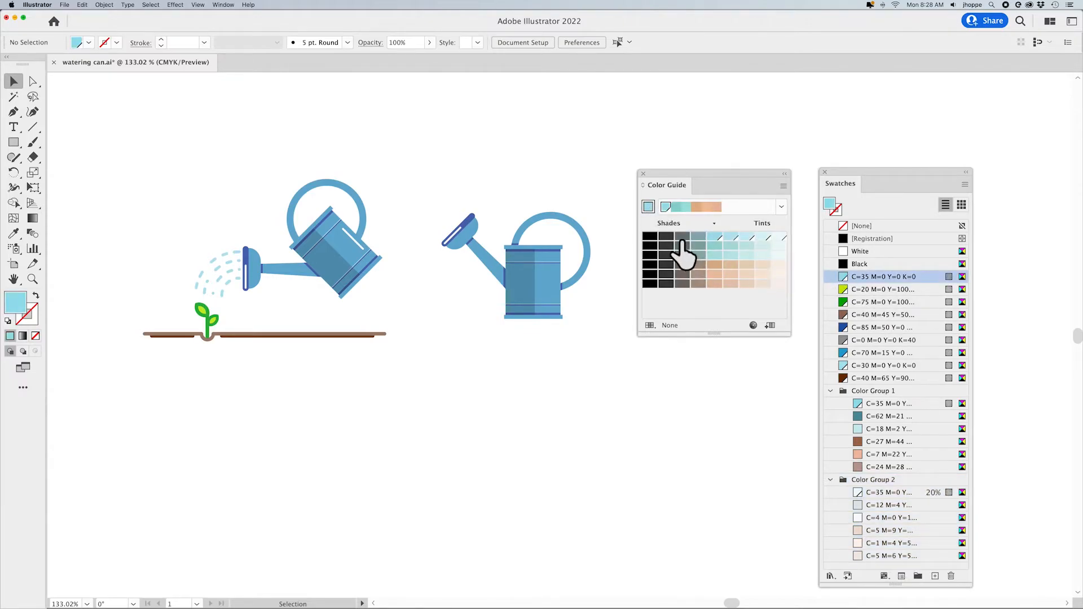
click(698, 238)
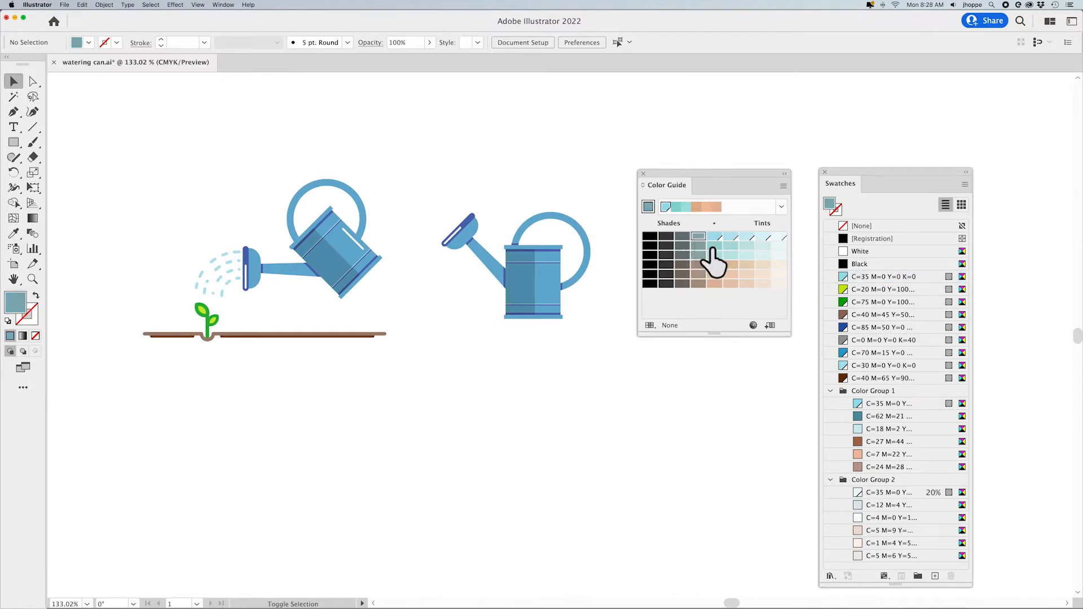
click(699, 263)
click(770, 325)
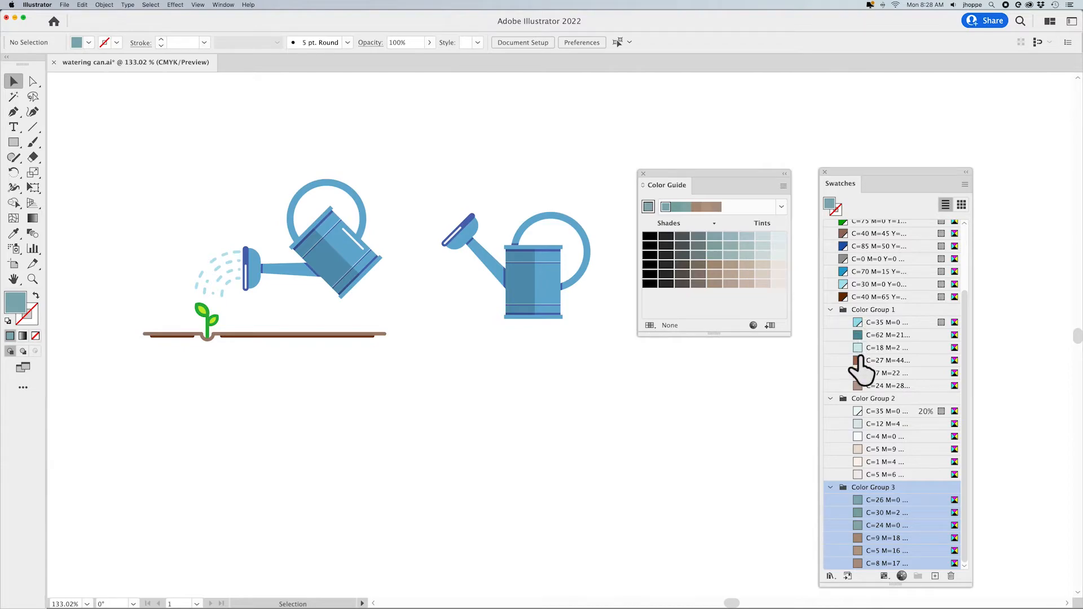
- Make the C=35 M=0 Y=0 K=0 swatch the base color again and reapply the Complementary 2 harmony rule
scroll(833, 260, up, 3)
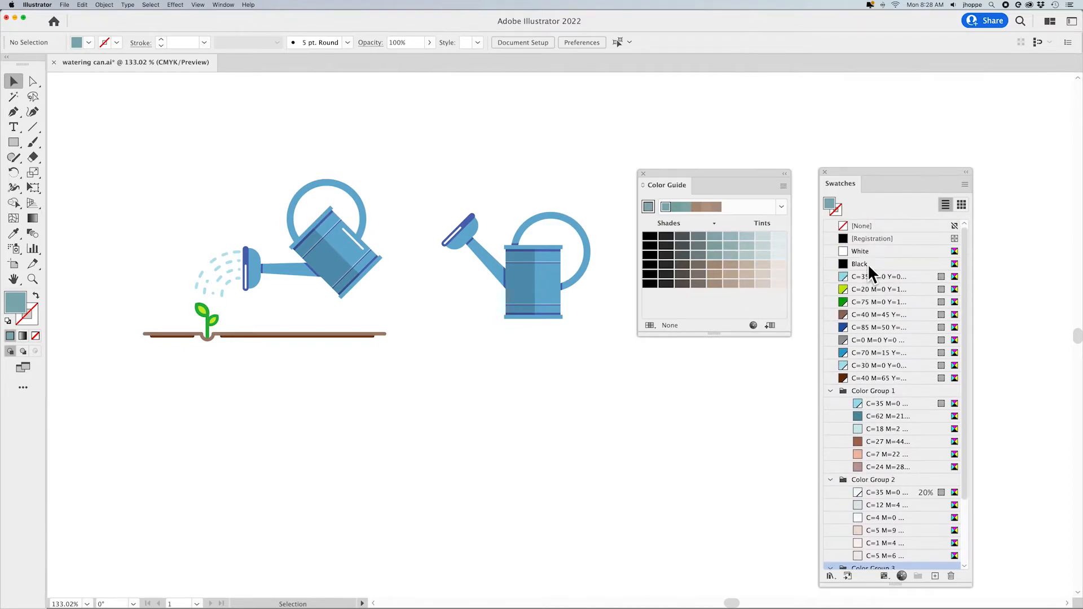
click(845, 276)
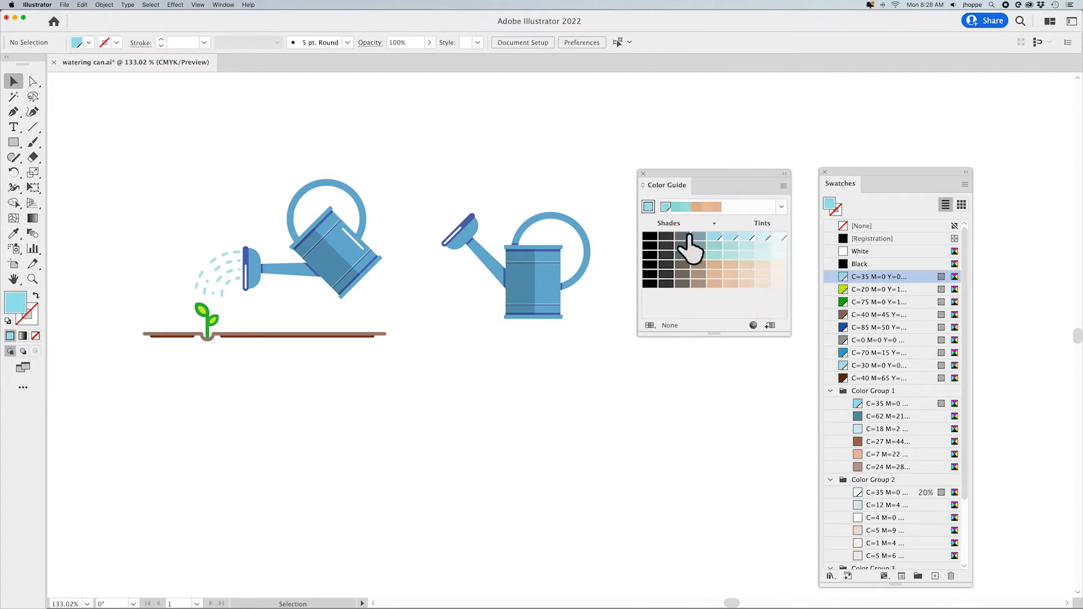
scroll(861, 427, down, 5)
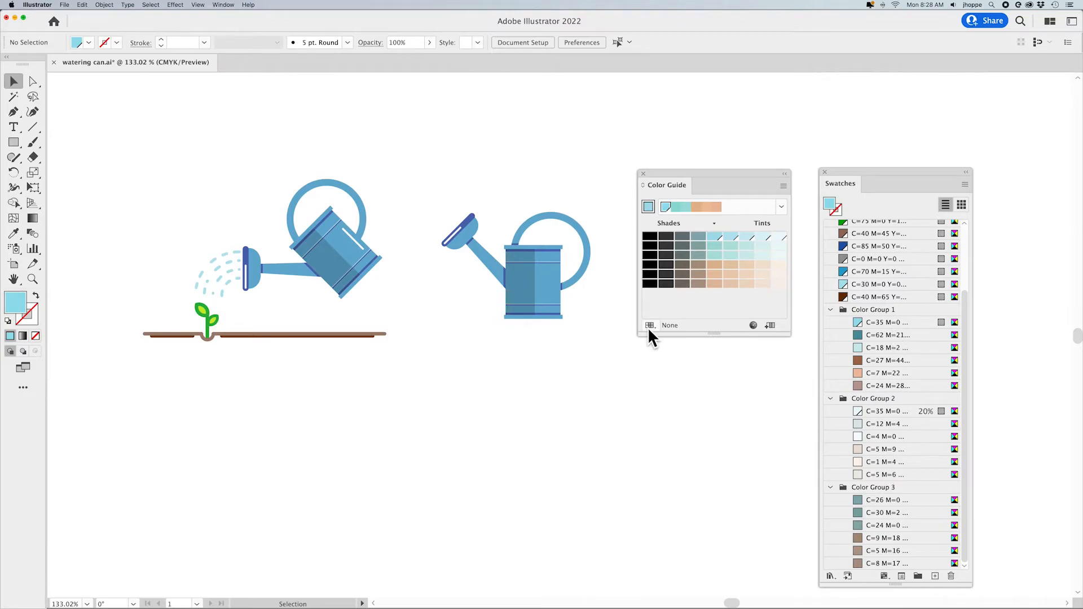
click(782, 207)
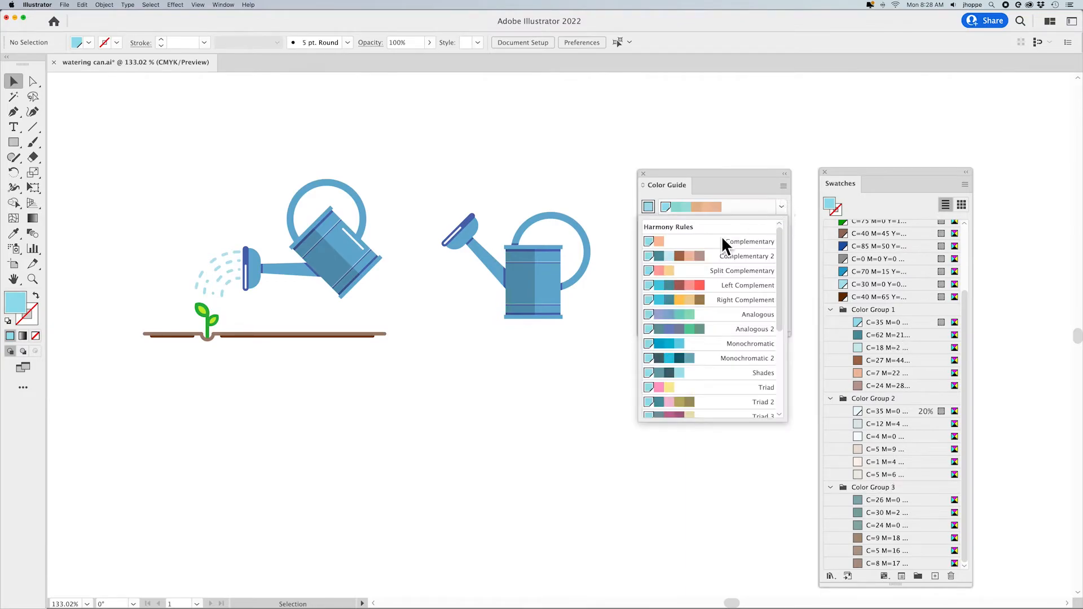
click(709, 253)
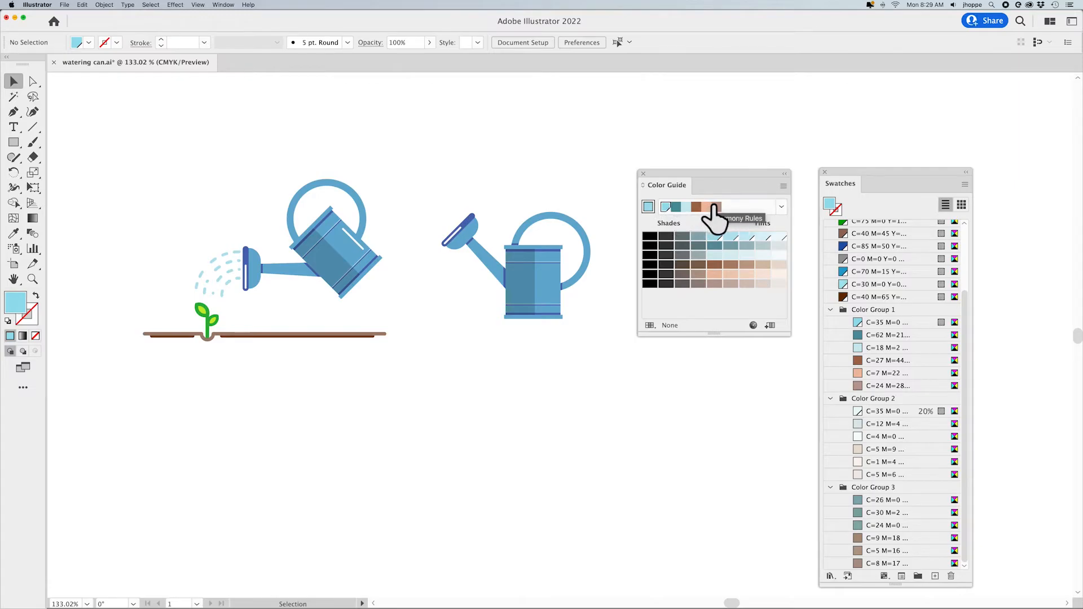
- Open the current harmony in the Edit Colors dialog and move the dialog clear of the Color Guide and Swatches panels
click(754, 325)
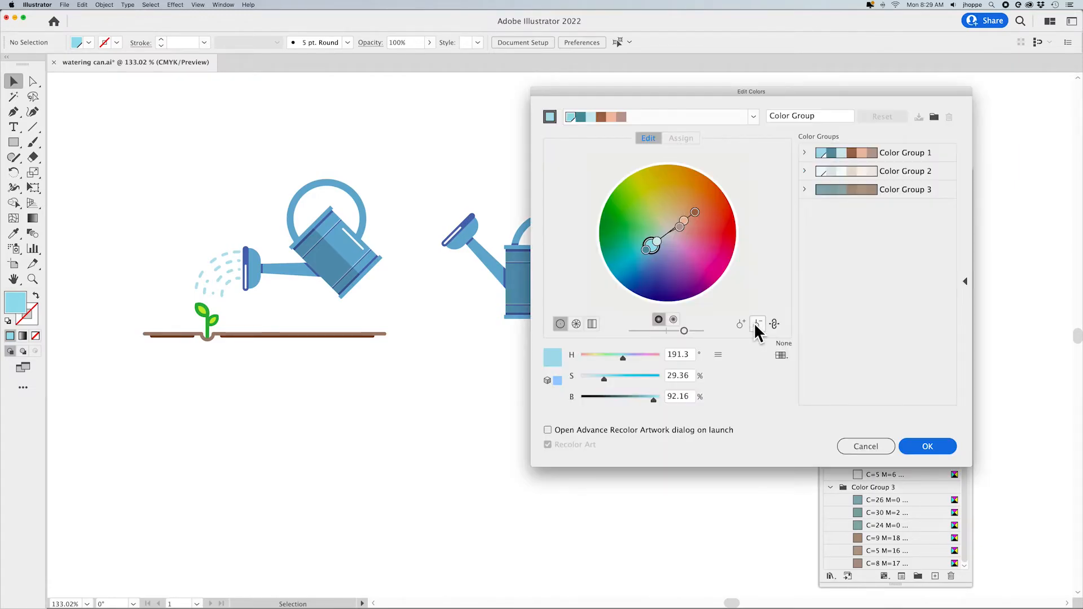
drag(697, 91, 345, 102)
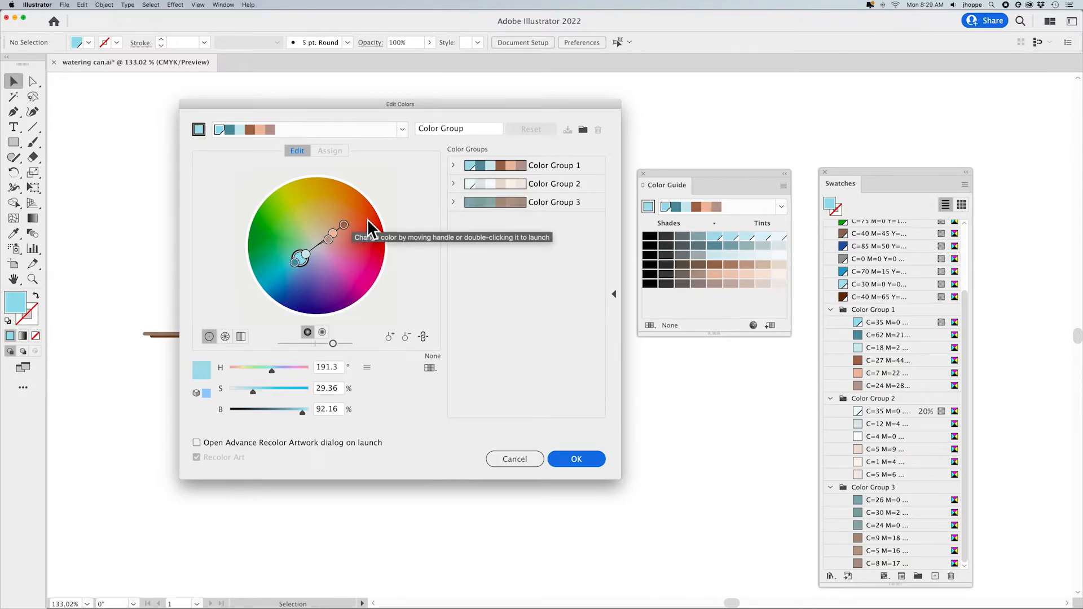
- Unlink the harmony colors and shift the brown color's handle on the wheel to about 16° hue and 65% saturation
click(423, 337)
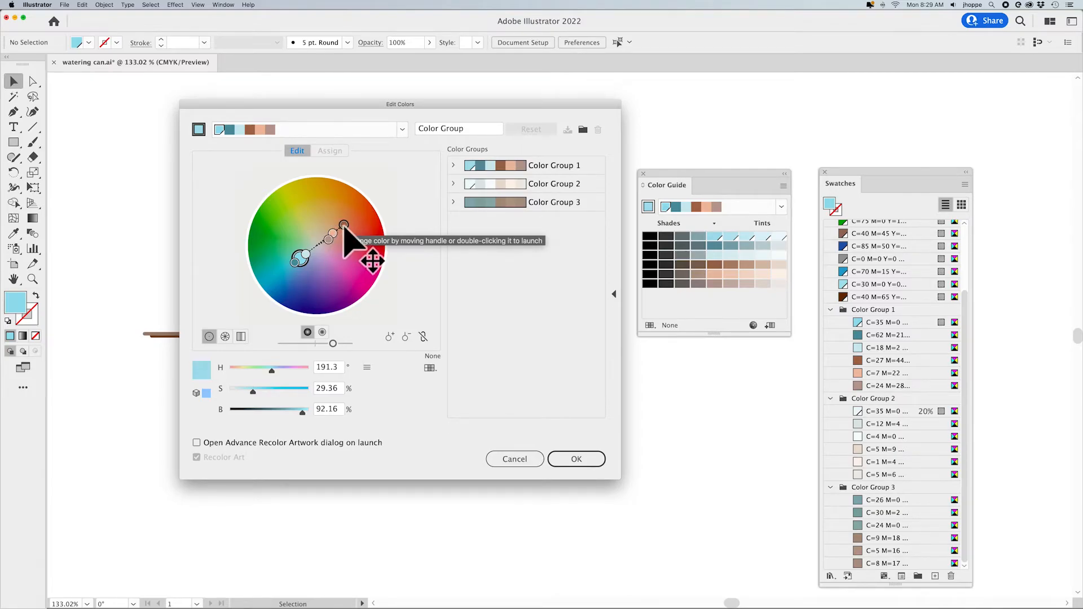
mouse_move(344, 226)
mouse_down()
mouse_move(361, 228)
mouse_move(345, 224)
mouse_move(358, 286)
mouse_move(351, 222)
mouse_up()
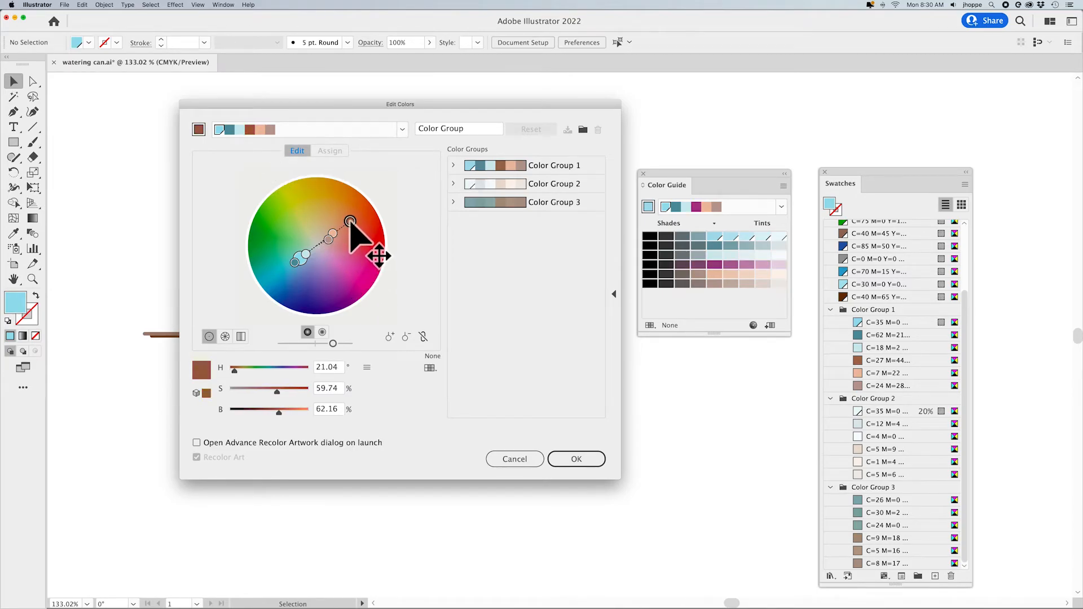
mouse_move(351, 222)
mouse_down()
mouse_move(363, 214)
mouse_move(357, 225)
mouse_up()
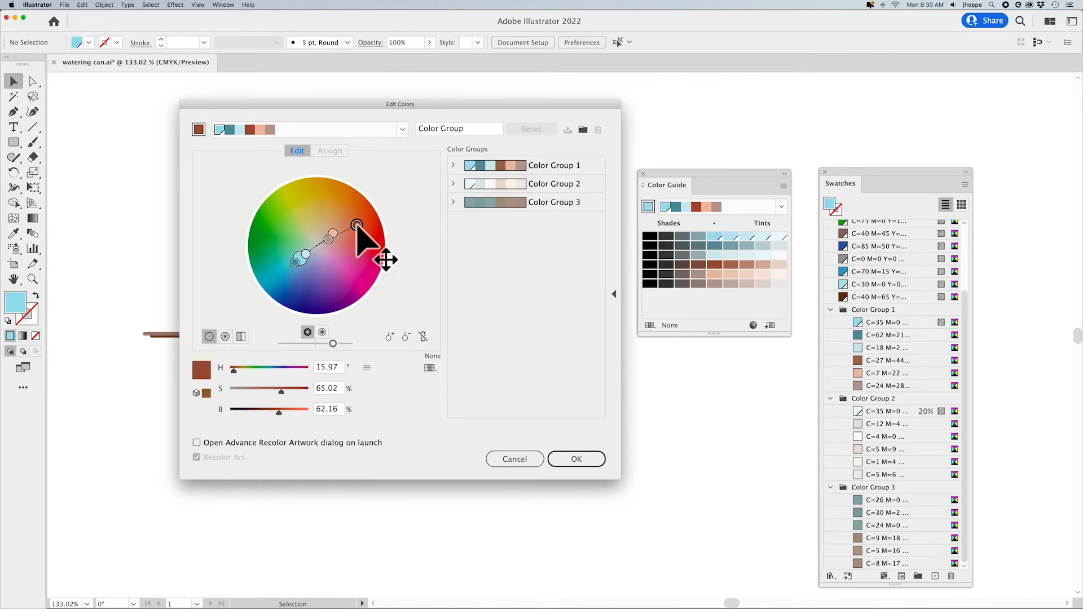
- Shift the peach color's handle to golden yellow and the tan color's to about 357° hue and 67% saturation, and save the harmony as a new color group
click(328, 241)
drag(328, 241, 364, 249)
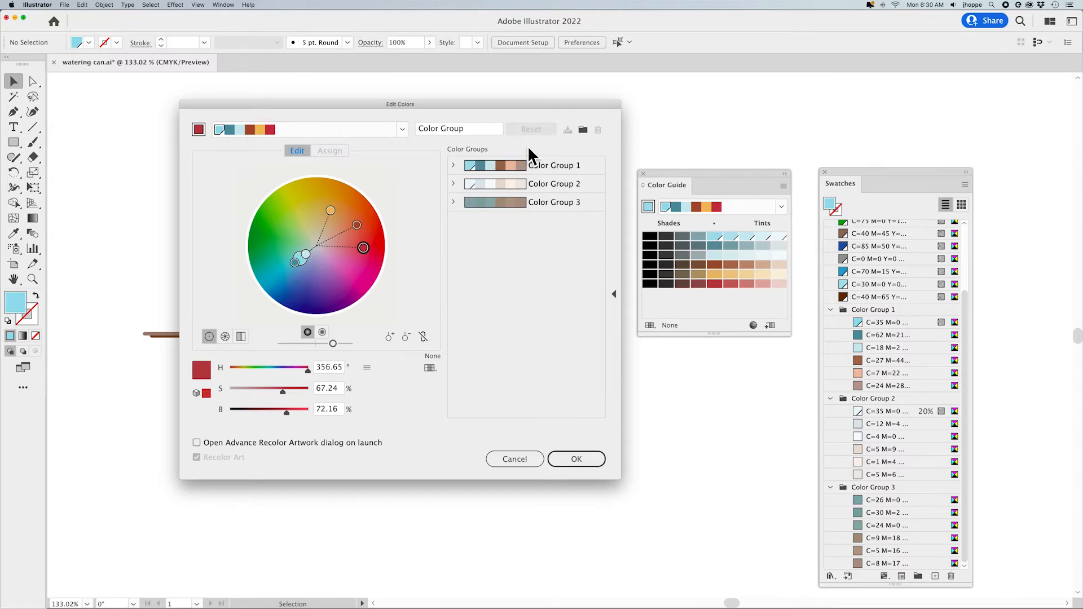
click(582, 130)
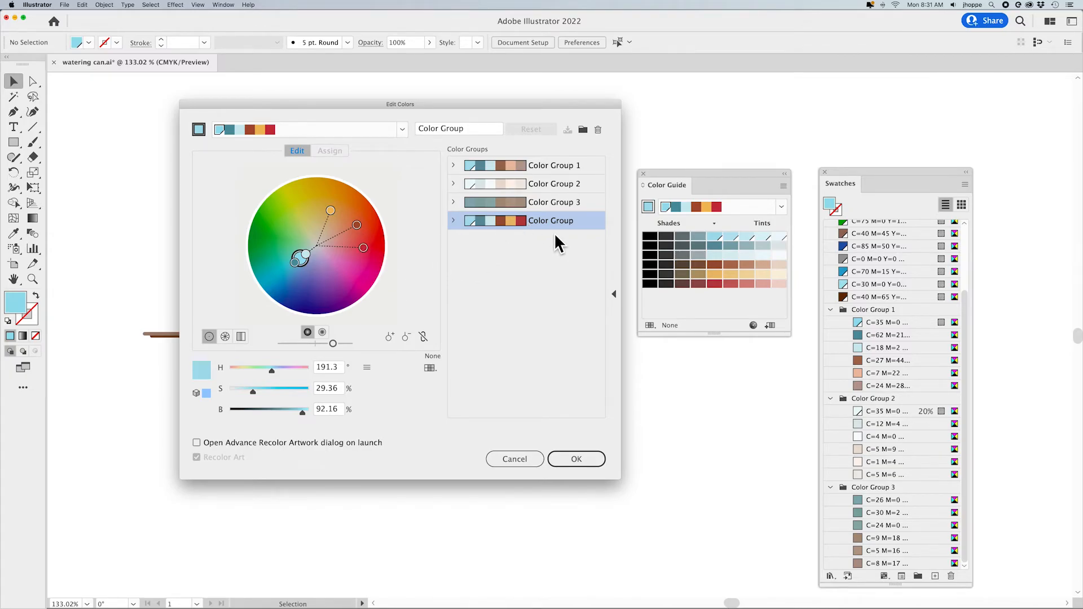
click(575, 461)
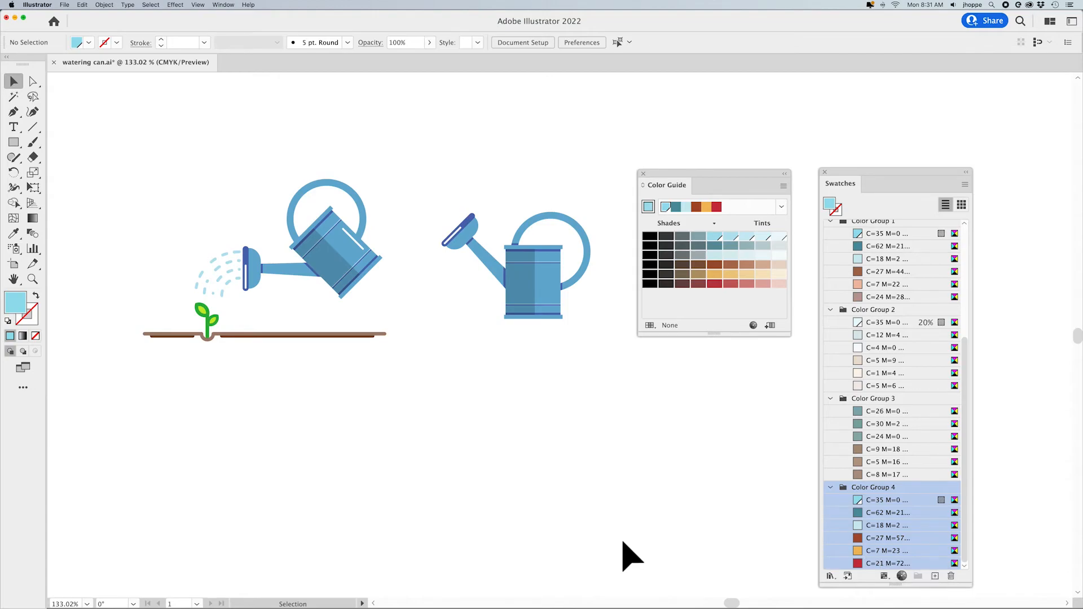
- Try shifting the linked harmony colors together toward purple on the Edit Colors wheel, and discard the change
click(753, 325)
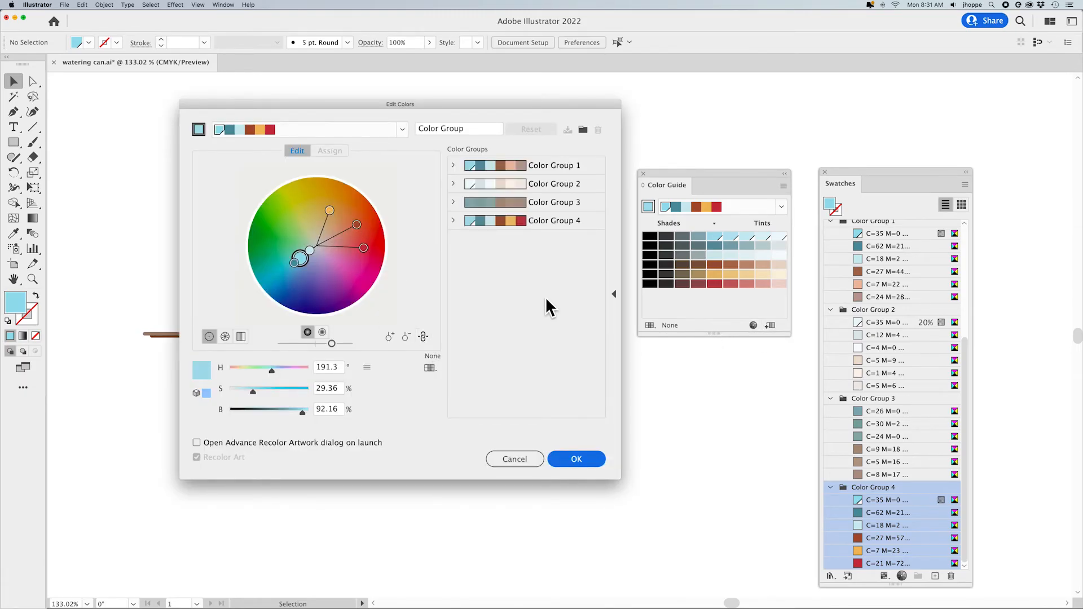
drag(299, 260, 326, 268)
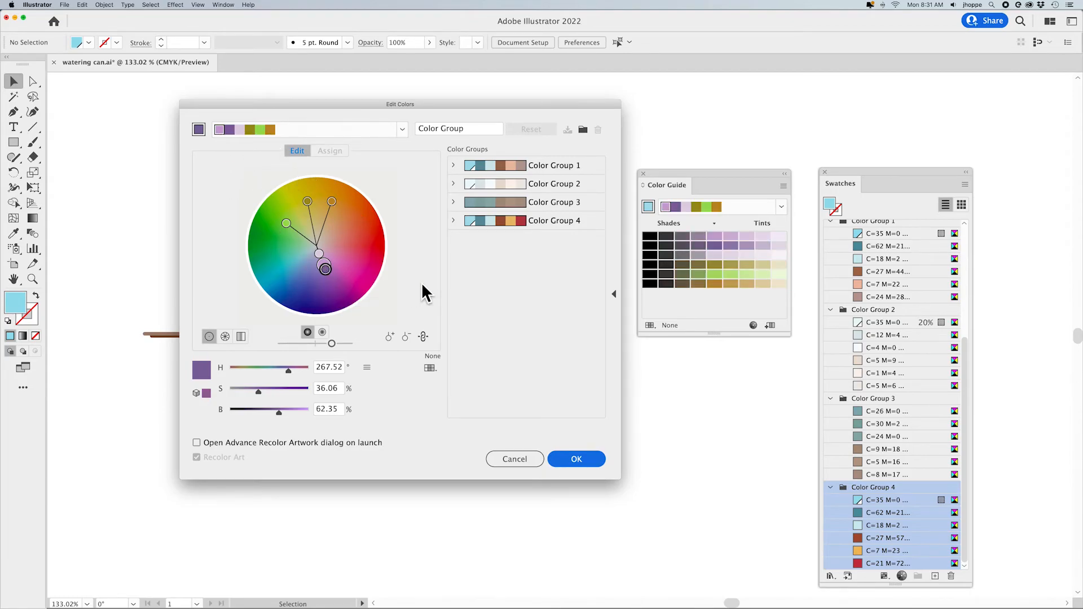
key(Escape)
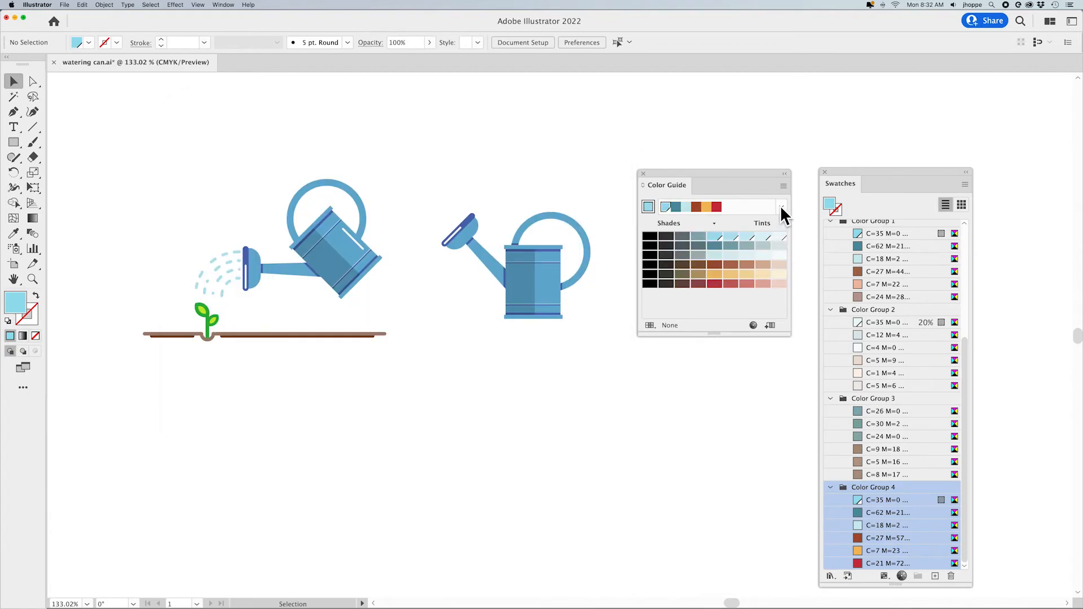
- Preview the Color Guide's Warm/Cool and Vivid/Muted variations and return to Tints/Shades
click(781, 208)
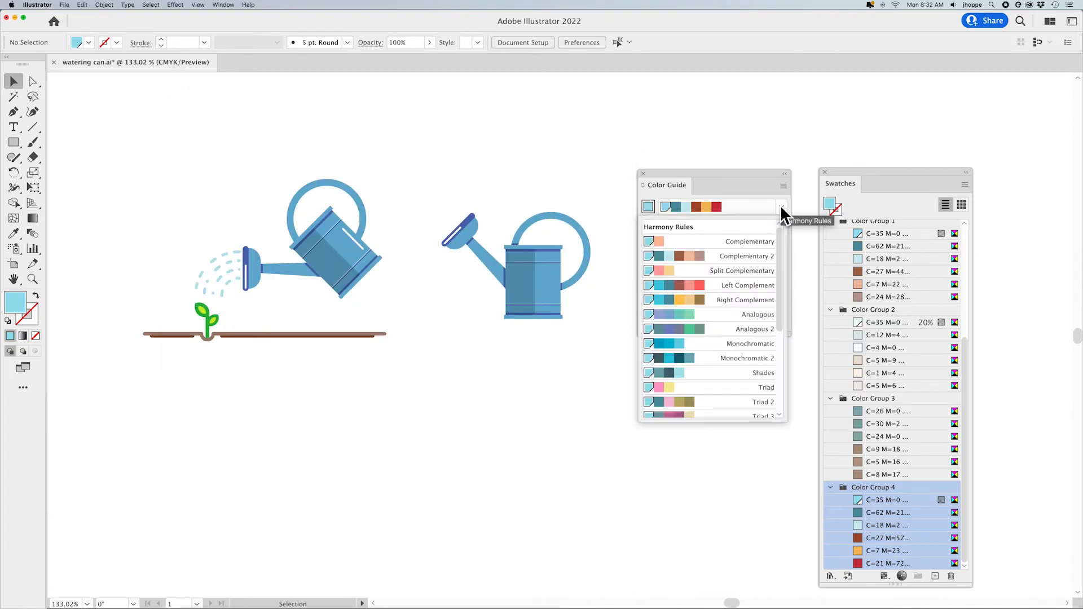
click(781, 210)
click(784, 185)
click(817, 234)
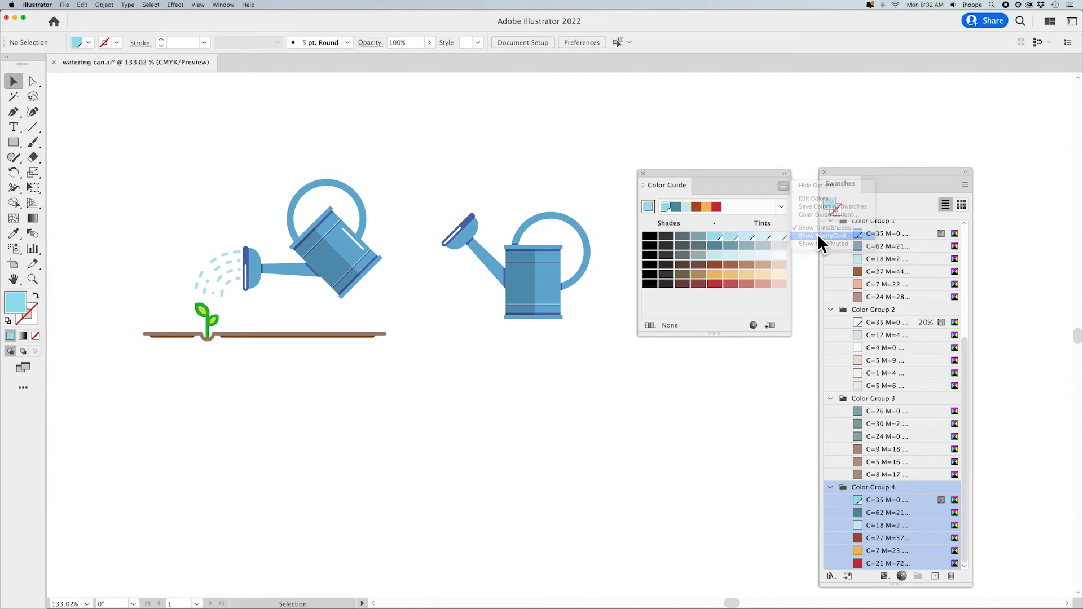
click(783, 185)
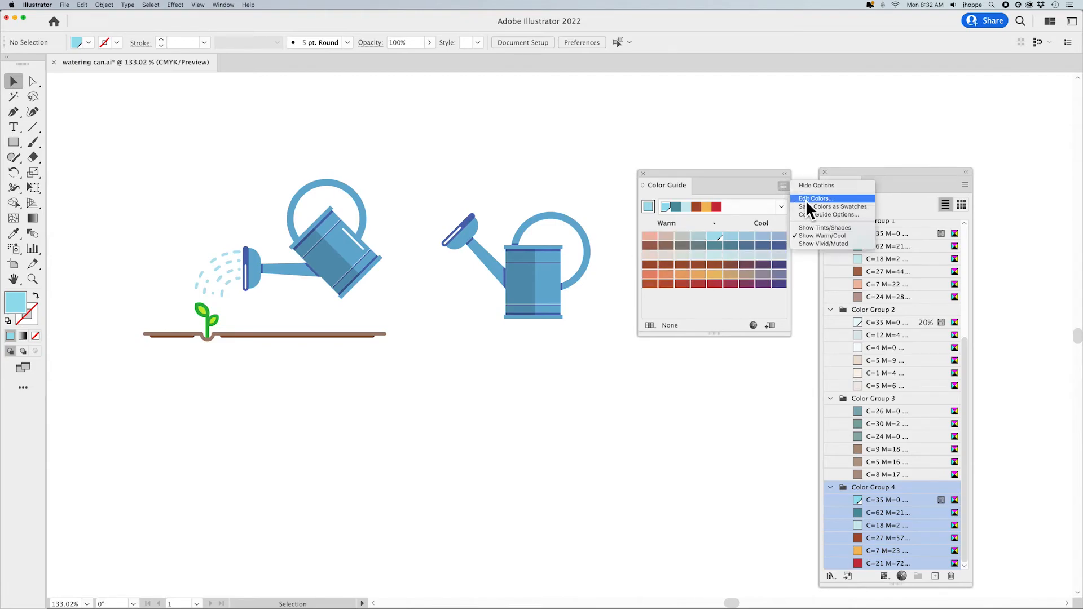
click(818, 242)
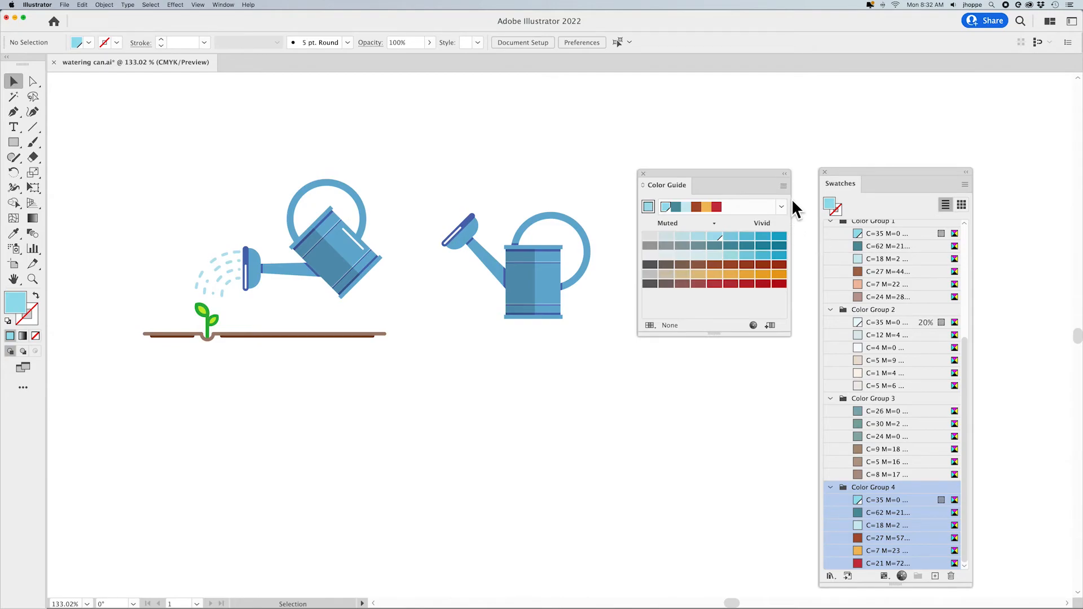
click(784, 186)
click(823, 224)
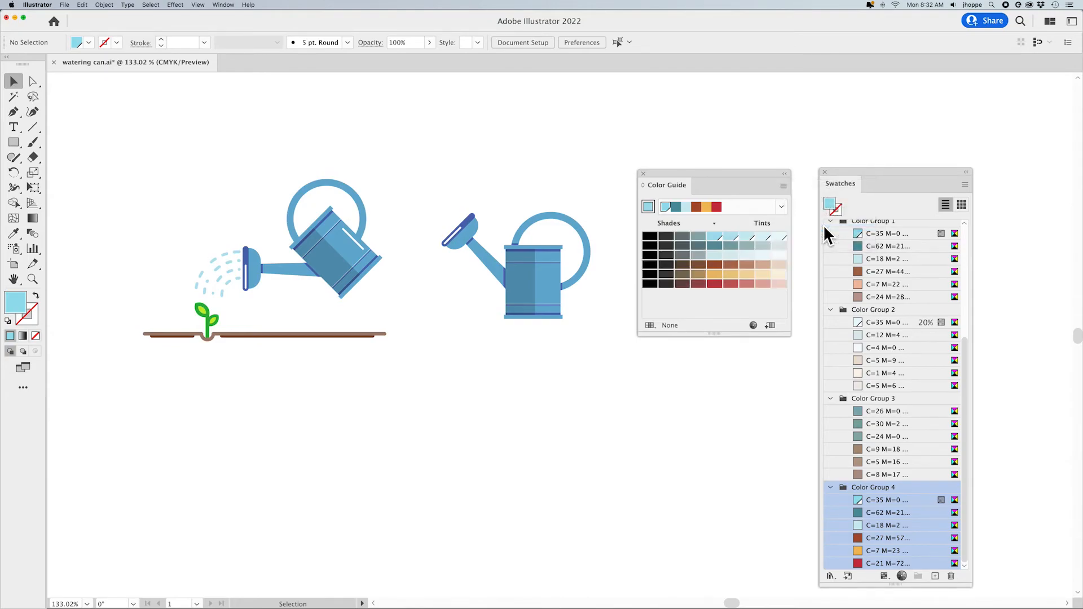
- Move the Color Guide slightly away from the Swatches panel and set its variations to Warm/Cool
drag(722, 182, 713, 182)
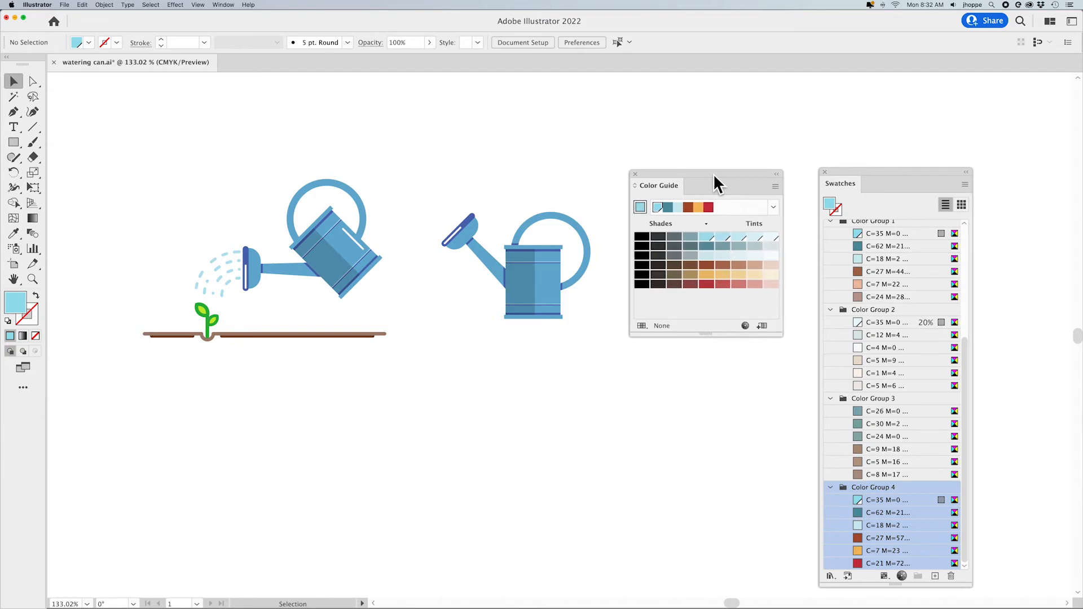
click(774, 186)
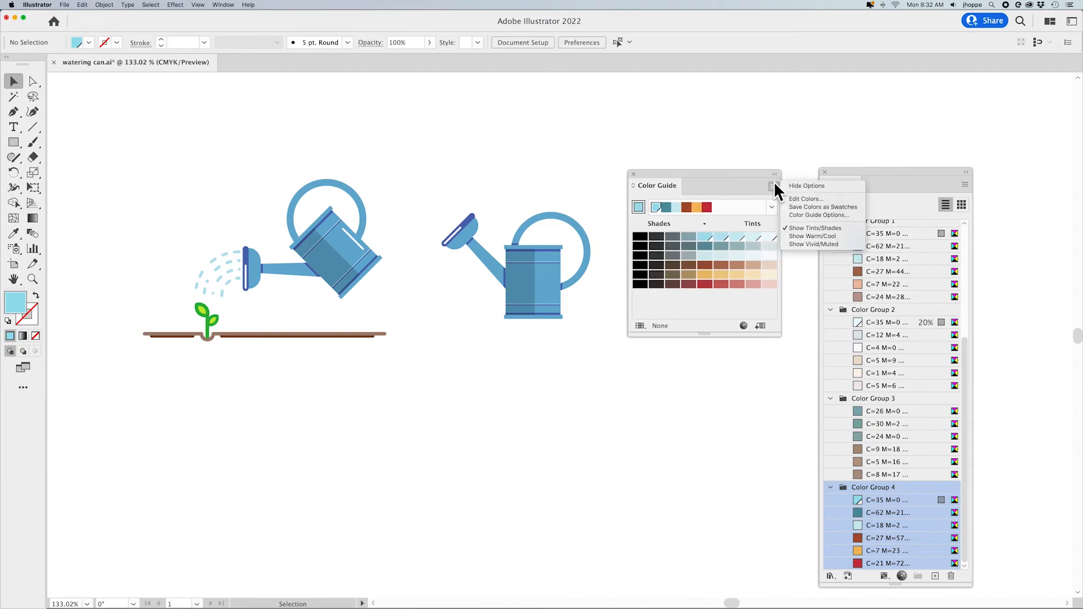
click(803, 236)
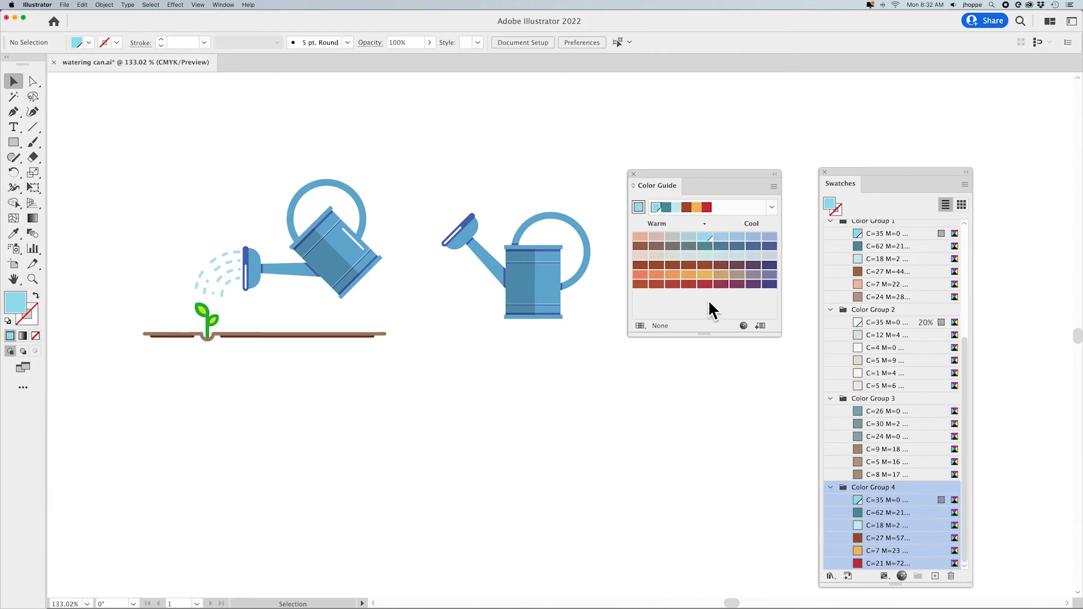
- Try selecting a continuous range of warm/cool variations in the Color Guide, and clear the selection
click(656, 247)
drag(656, 249, 722, 267)
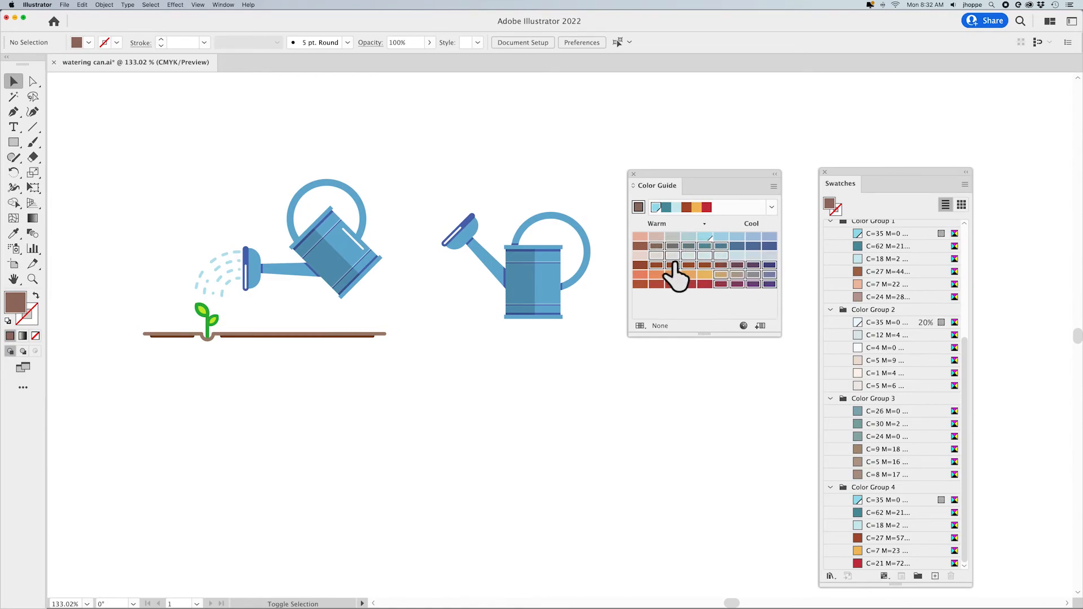
click(676, 306)
- Select twelve separate variations across the warm/cool grid, starting with the muted brown, and save them to Swatches as a color group
click(656, 246)
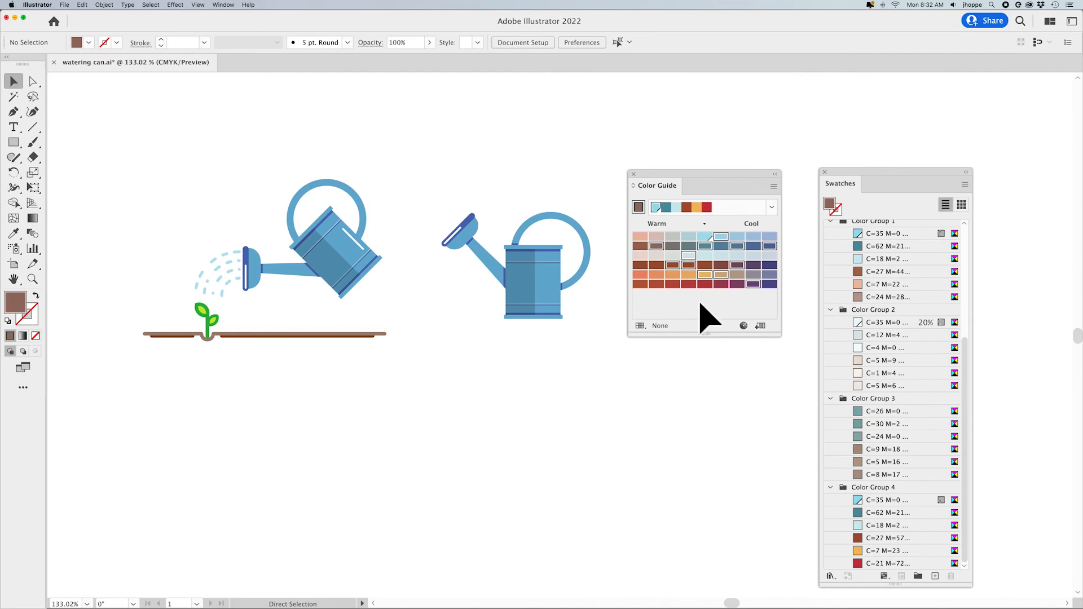
click(760, 326)
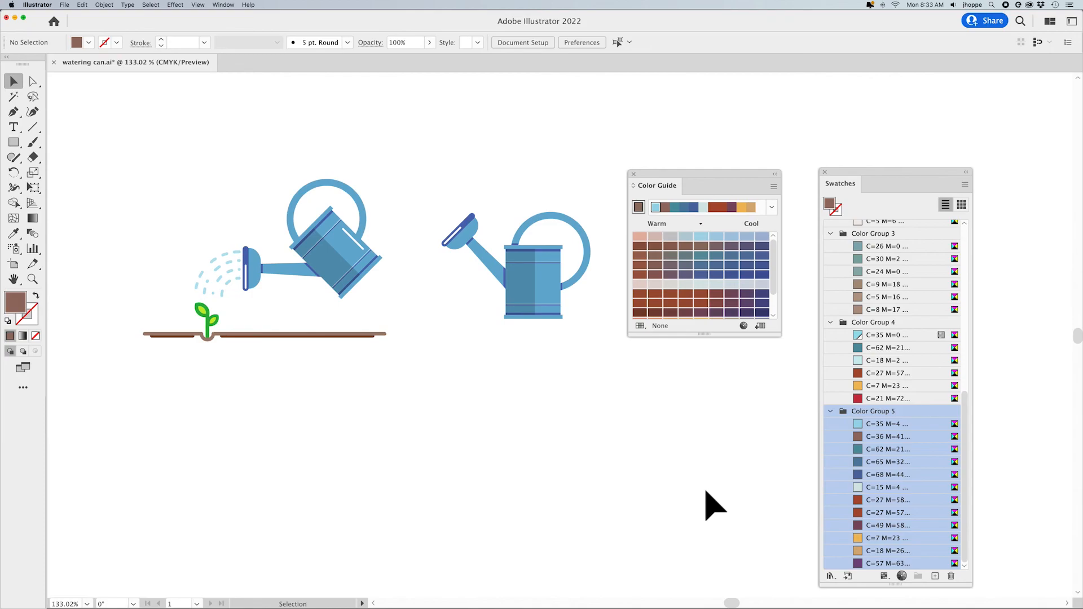
click(771, 207)
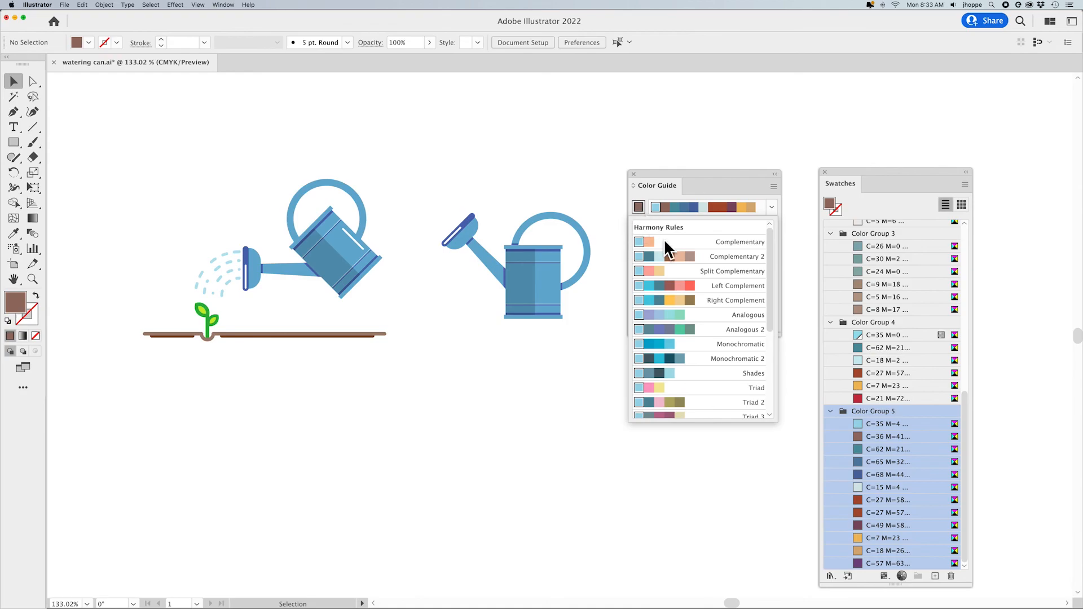
click(564, 398)
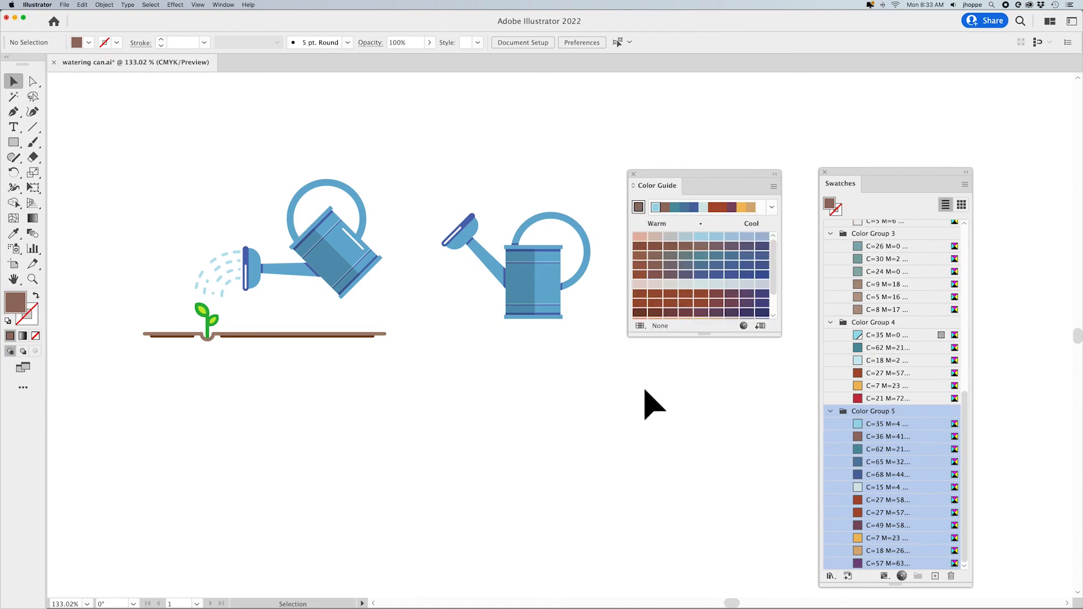